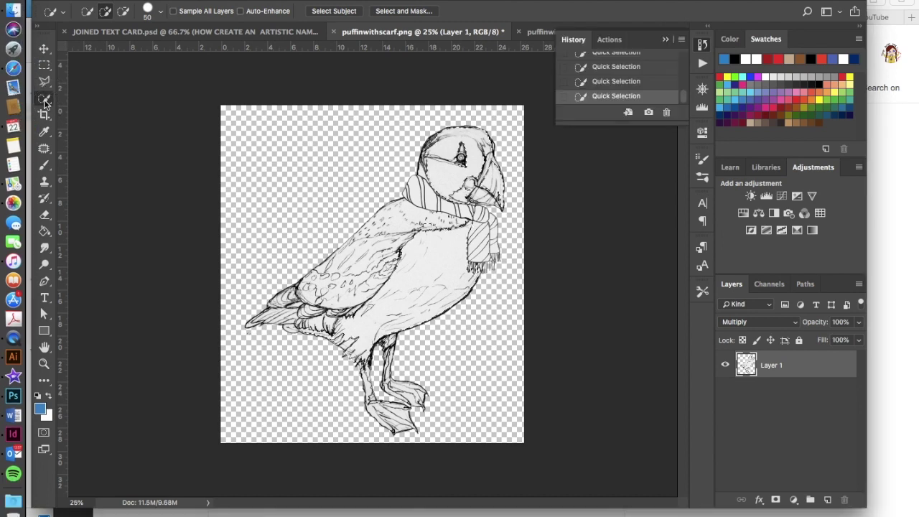
Step: Try quick-selecting areas of the puffin's chest, and clear the selection
key("super+d")
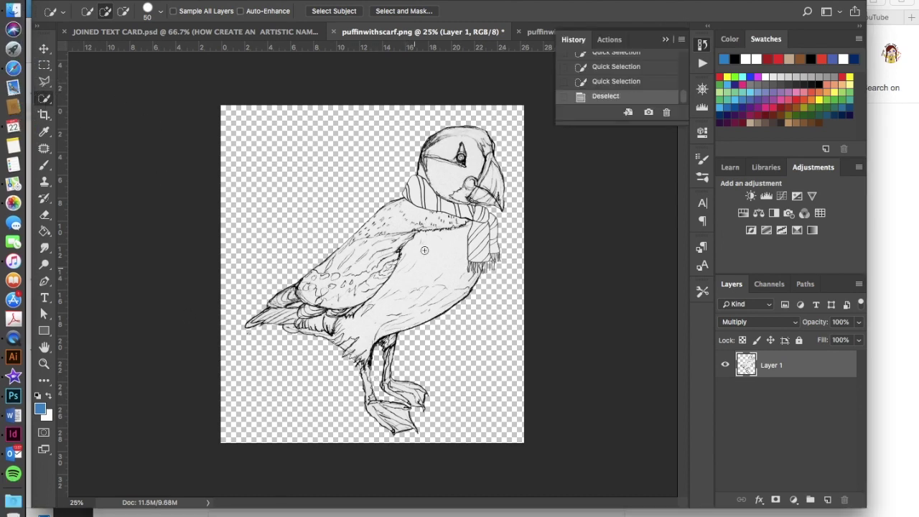
left_click(419, 244)
left_click(431, 258)
left_click(443, 274)
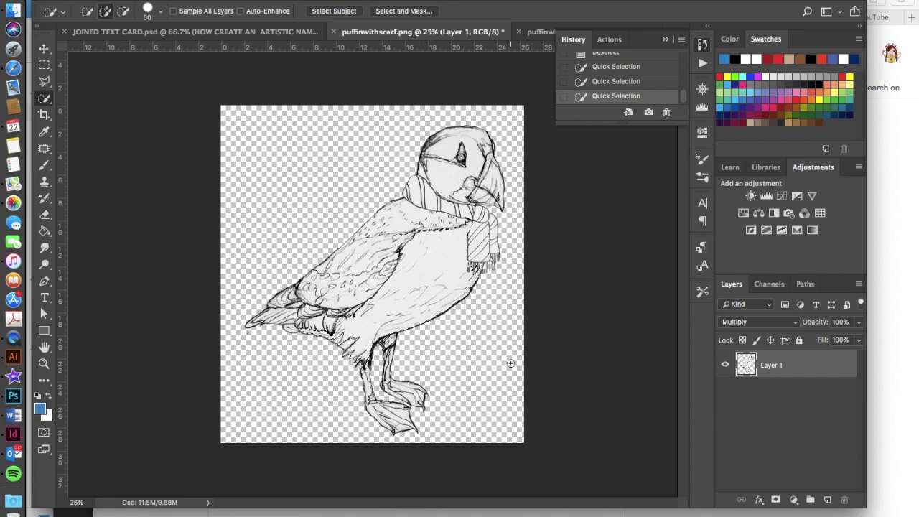
key("super+d")
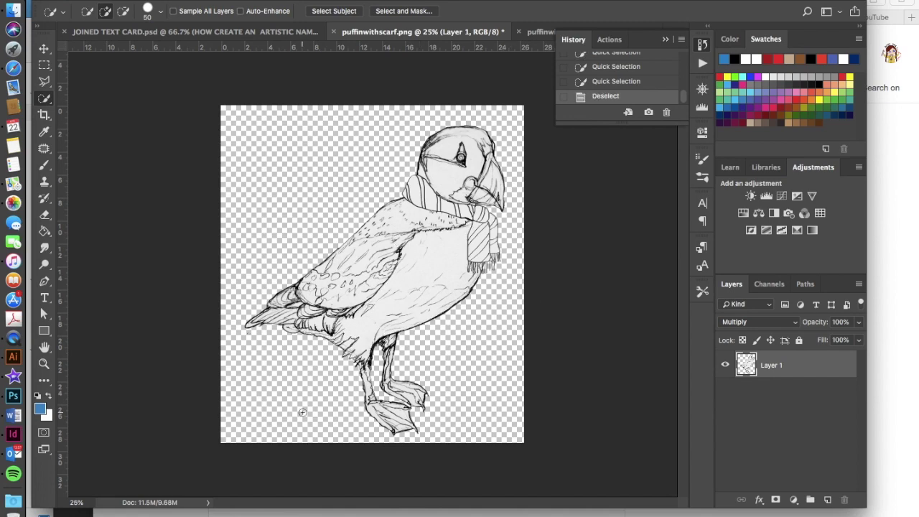
left_click(118, 0)
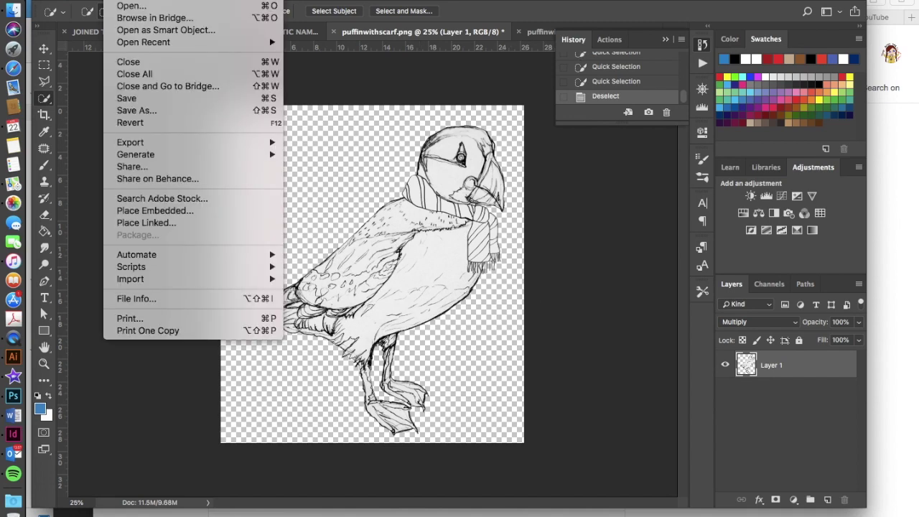
mouse_move(245, 143)
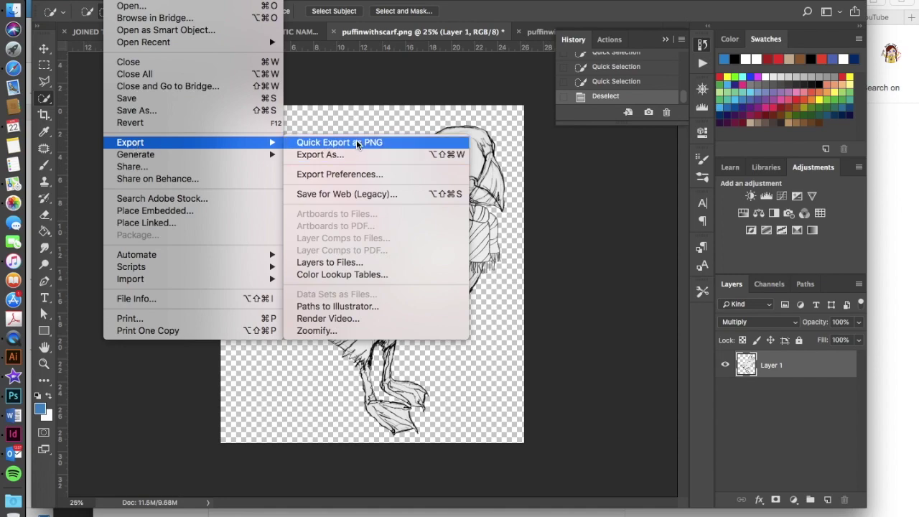
left_click(531, 178)
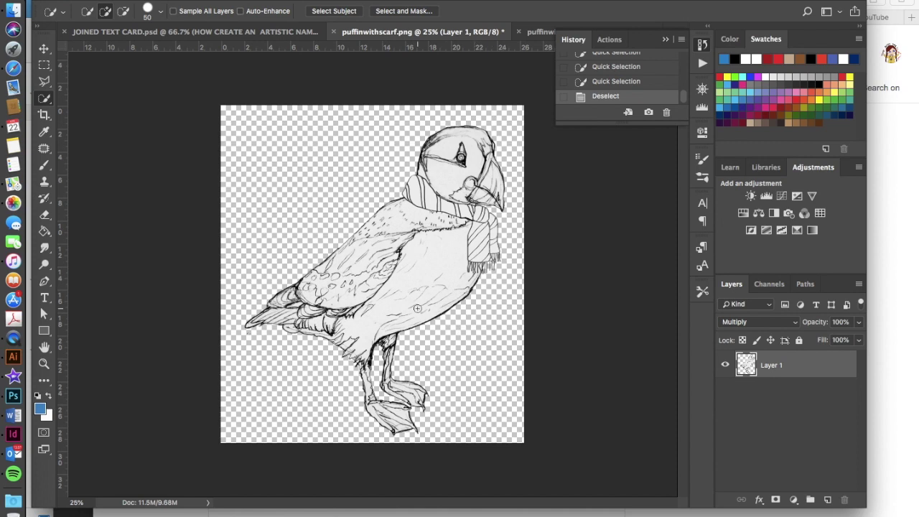
Step: Load the puffin's outline as a selection from Layer 1
left_click(44, 48)
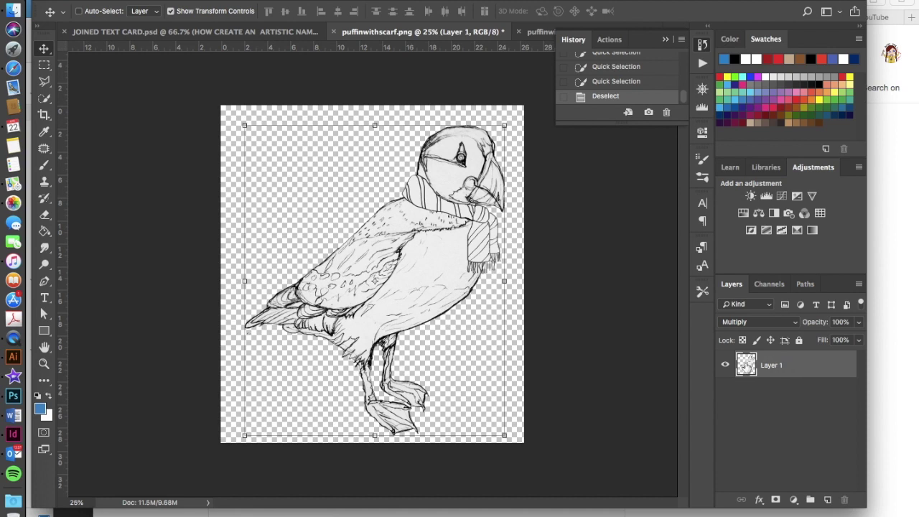
key("ctrl")
left_click(747, 368, "ctrl")
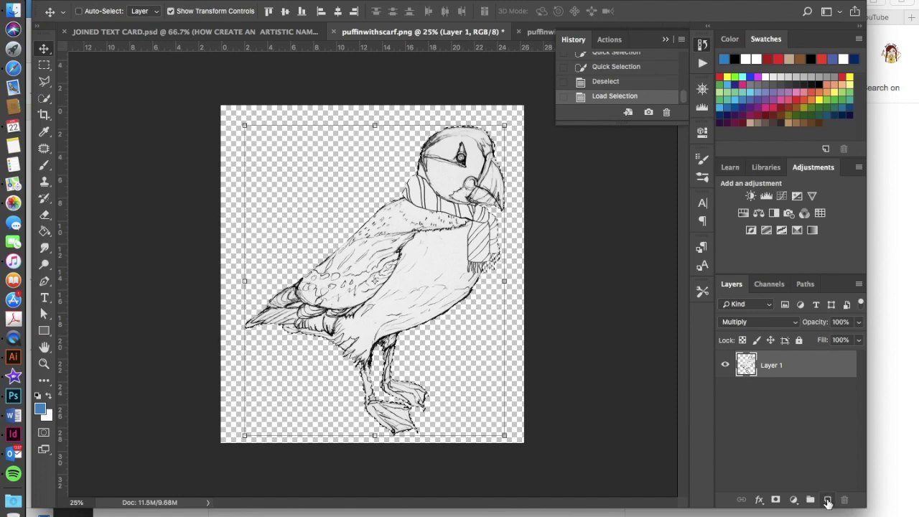
Step: Add a new empty layer and place it beneath Layer 1
left_click(828, 501)
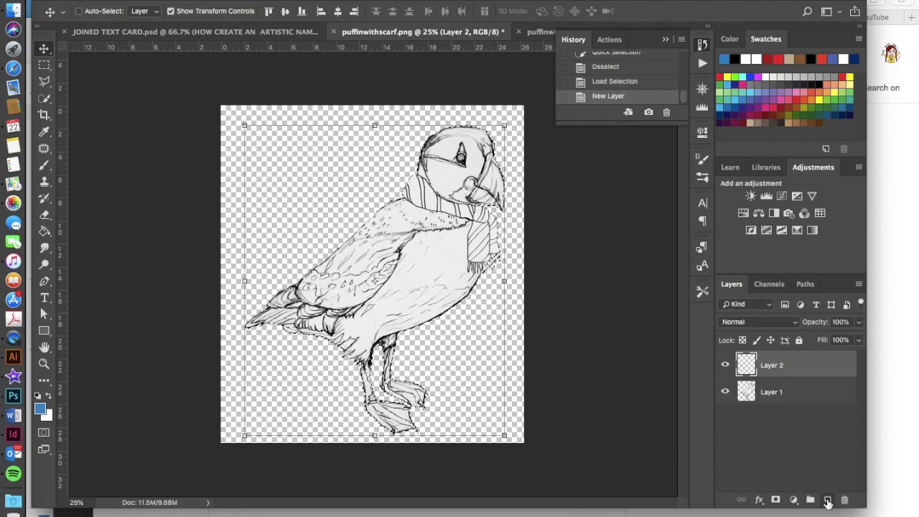
left_click(859, 284)
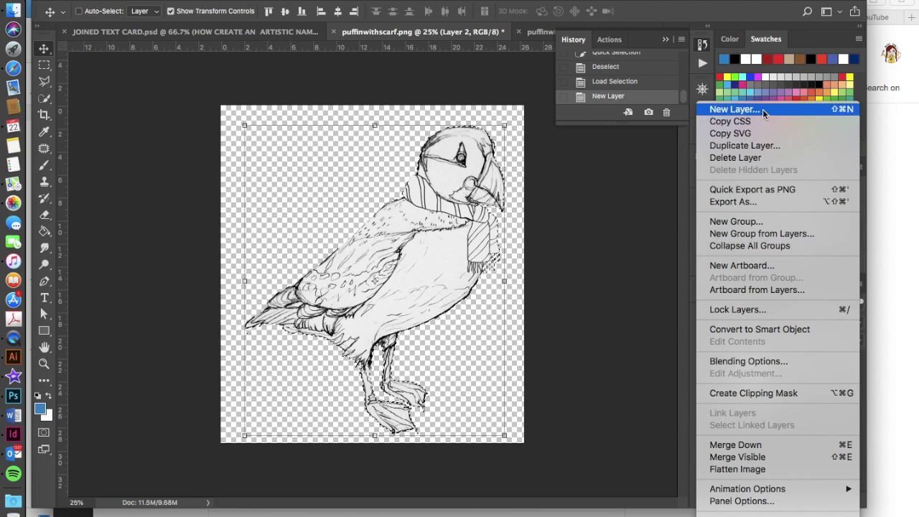
left_click(646, 338)
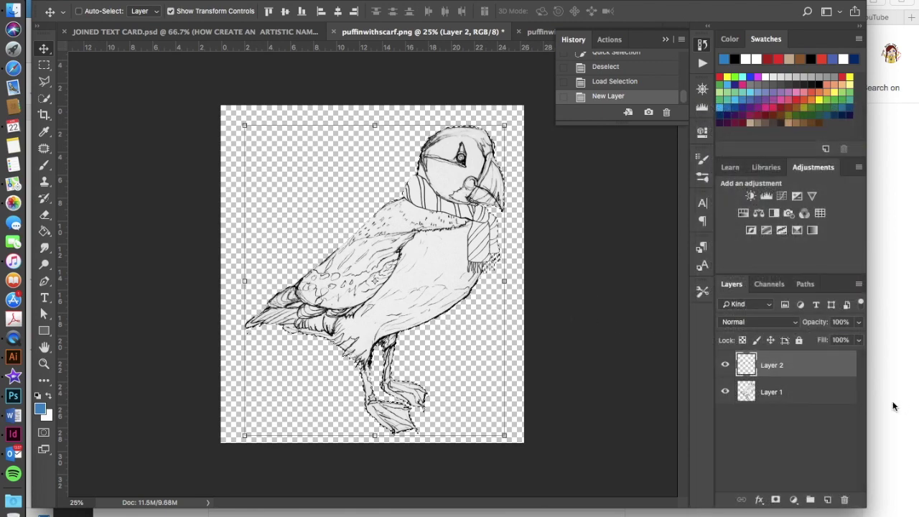
left_click(807, 369)
left_click_drag(807, 369, 803, 404)
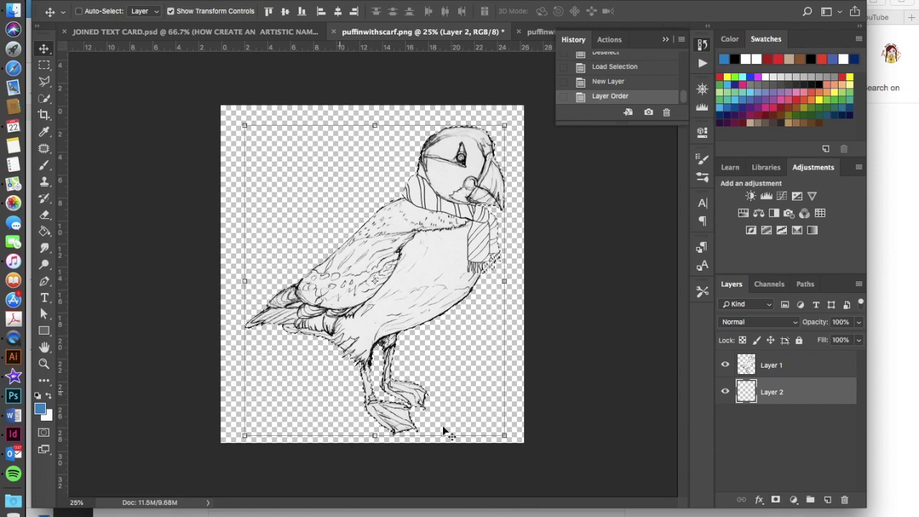
Step: Mask the new layer to the puffin selection and rename the layer "color 1"
left_click(776, 500)
left_click(776, 501)
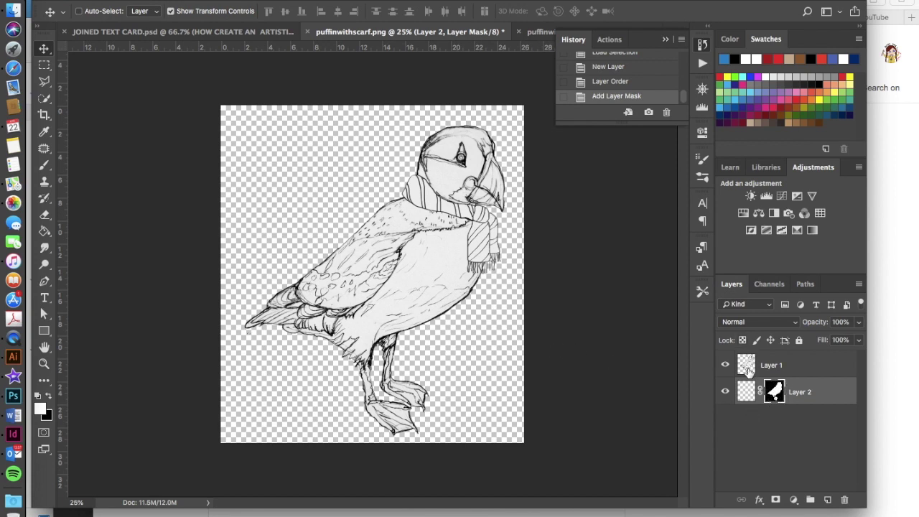
left_click(796, 396)
double_click(798, 392)
type("col")
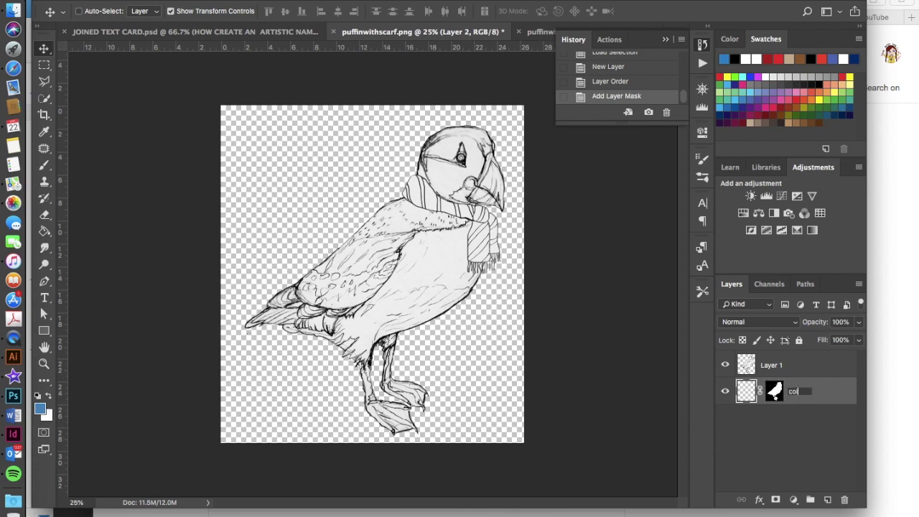
key("Return")
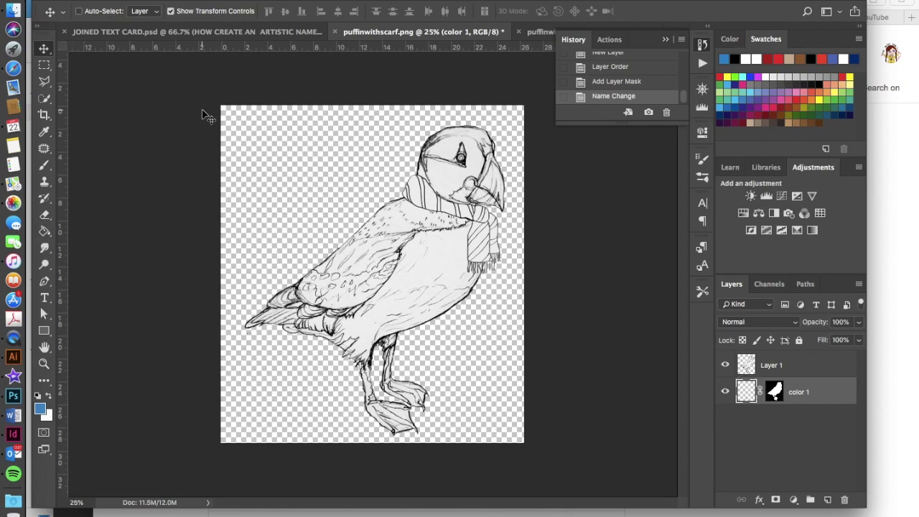
Step: Adjust the hardness of the 50 px Soft Round brush and paint a blue patch on the puffin's wing in the color 1 layer
left_click(44, 166)
left_click(99, 11)
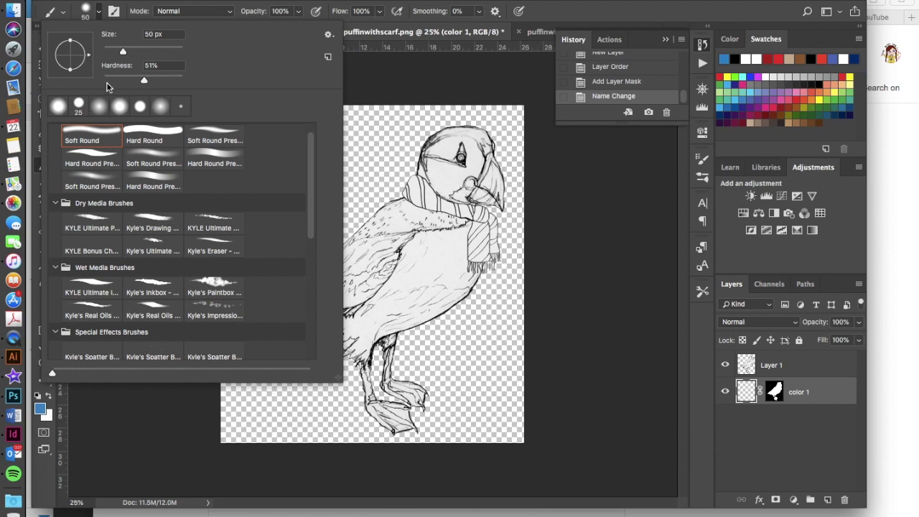
mouse_move(142, 83)
left_mouse_down()
mouse_move(179, 79)
mouse_move(124, 79)
mouse_move(140, 80)
left_mouse_up()
left_click(147, 2)
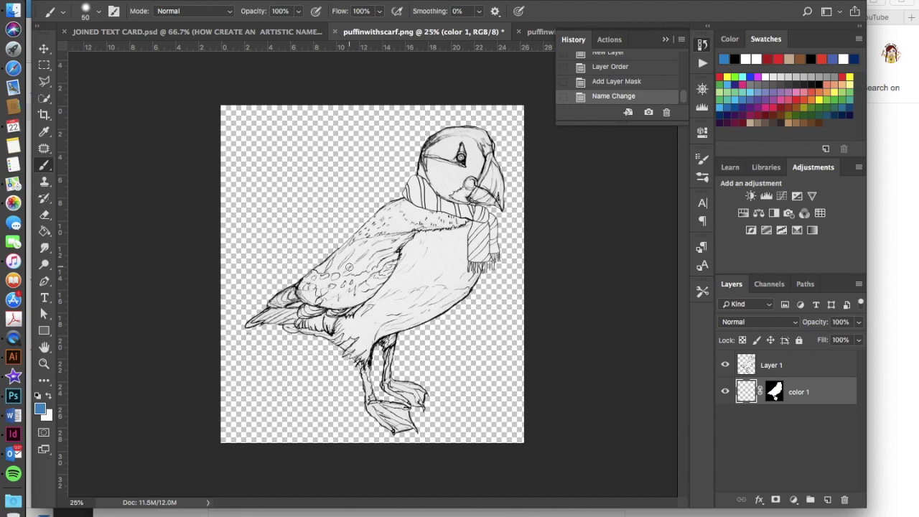
mouse_move(349, 266)
left_mouse_down()
mouse_move(353, 250)
mouse_move(355, 263)
mouse_move(344, 260)
mouse_move(339, 275)
left_mouse_up()
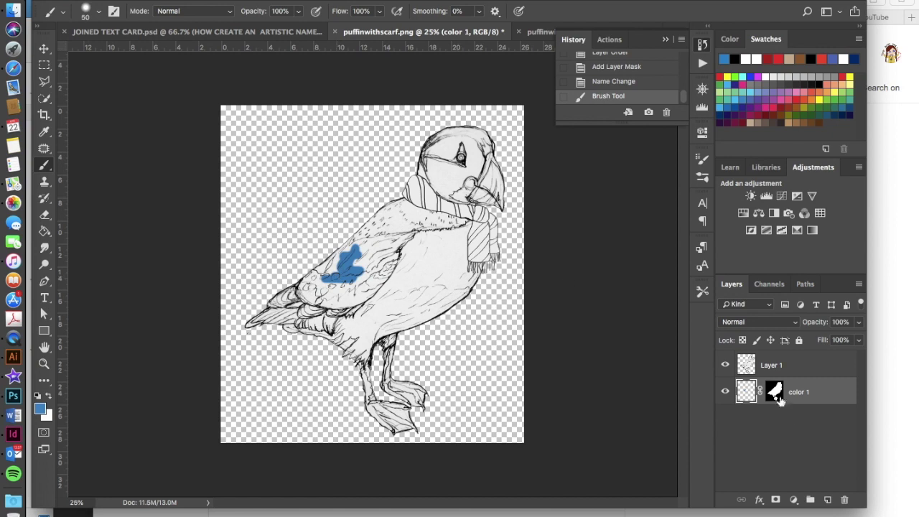
Step: Set Layer 1's blend mode to Normal and paint more blue along the puffin's upper back on the color 1 layer
left_click(789, 372)
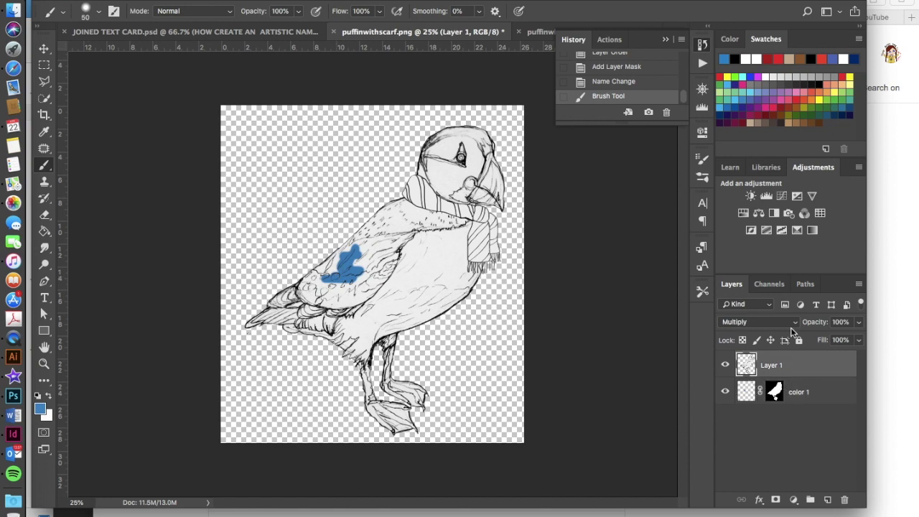
left_click(787, 321)
left_click(760, 283)
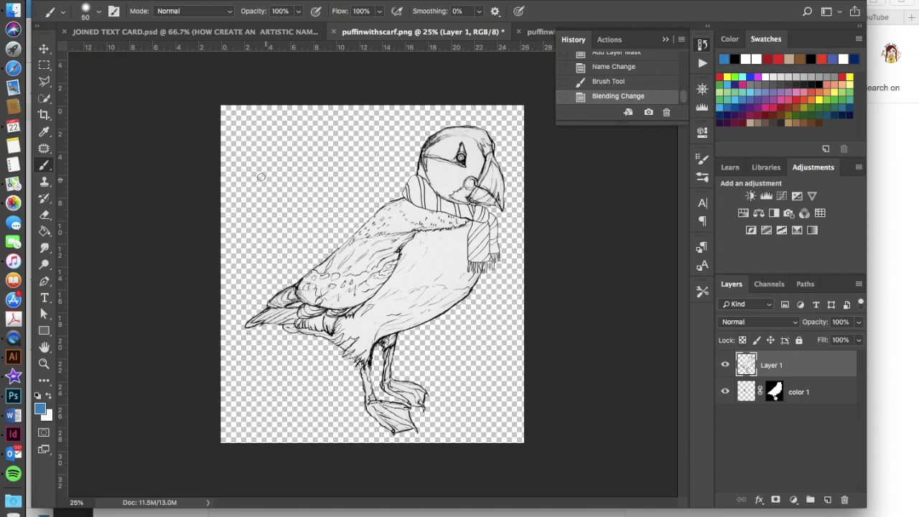
left_click(745, 391)
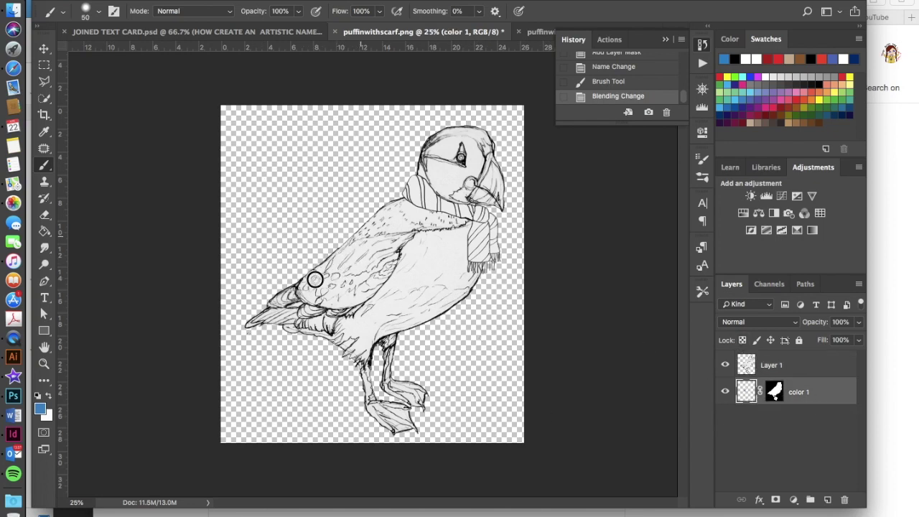
left_click_drag(357, 230, 373, 219)
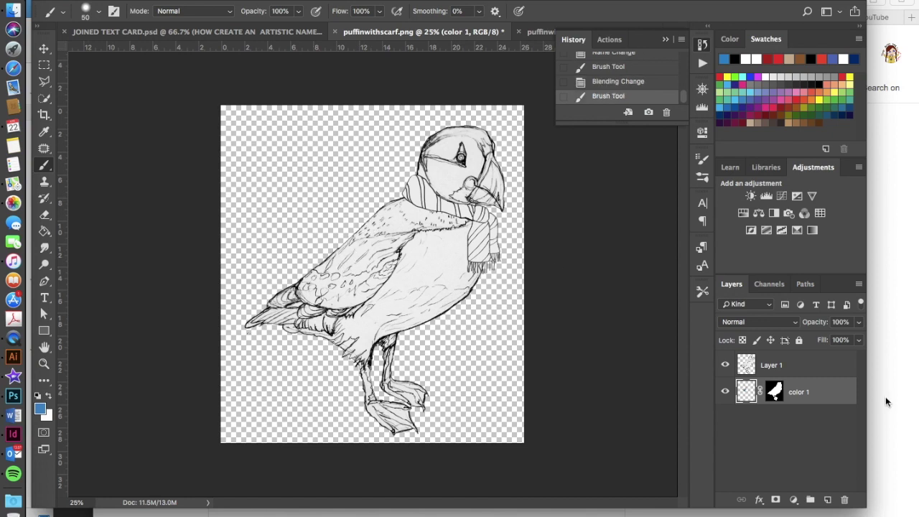
Step: Set Layer 1's blend mode to Multiply
left_click(817, 366)
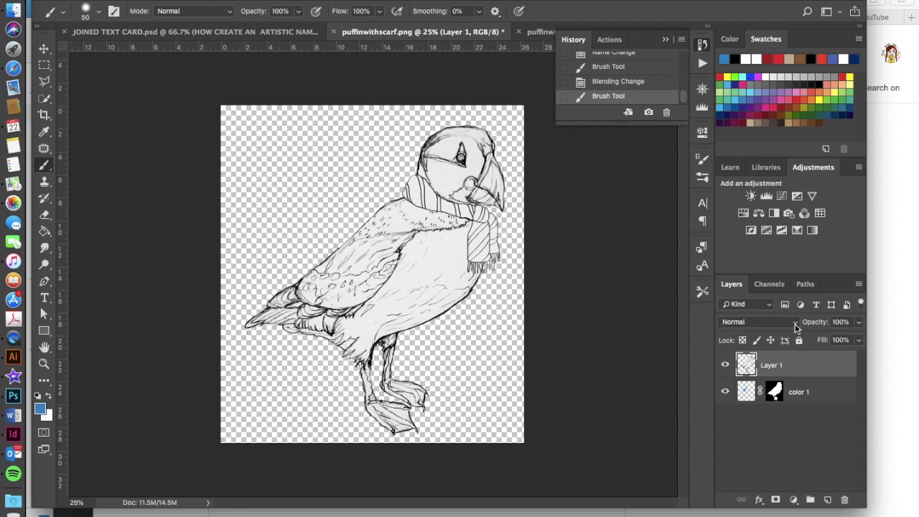
left_click(795, 323)
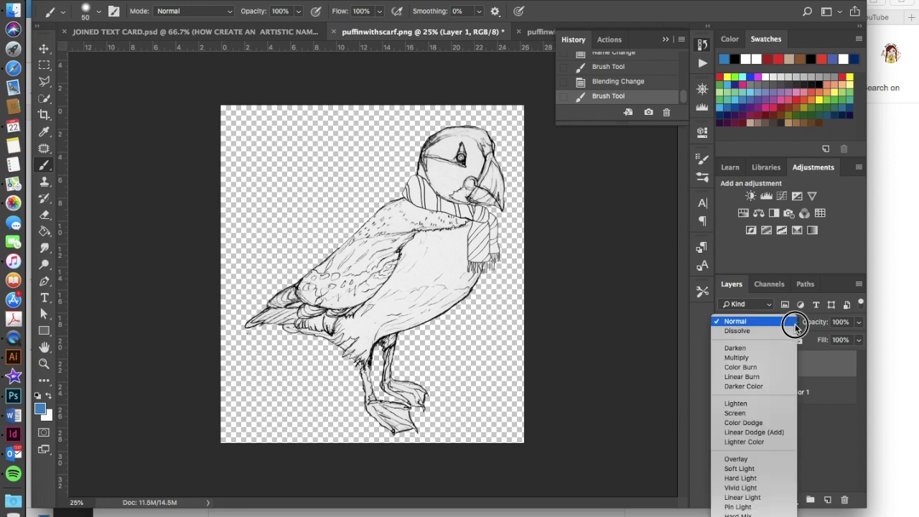
left_click(745, 359)
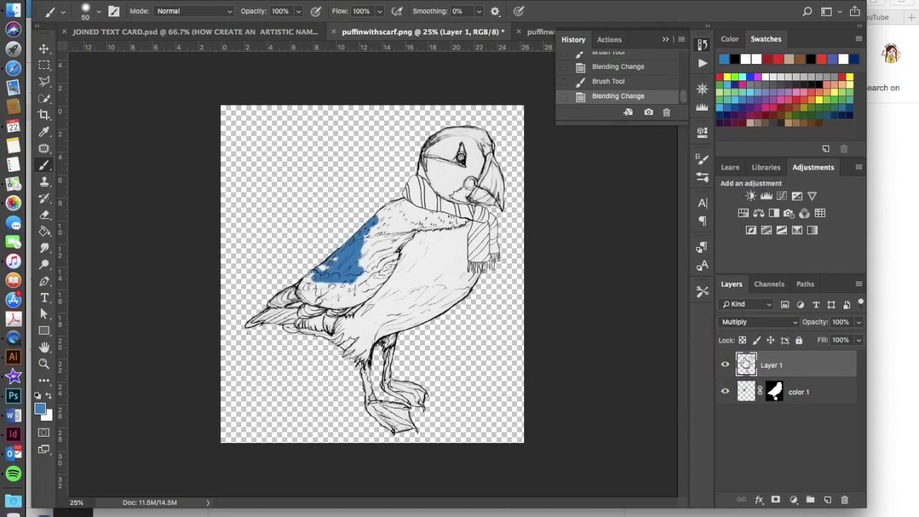
Step: Try painting the lower wing blue on the color 1 layer, extending the stroke past the wing's edge onto the belly
mouse_move(324, 260)
left_mouse_down()
mouse_move(344, 244)
mouse_move(320, 262)
mouse_move(343, 275)
left_mouse_up()
key("shift+alt+n")
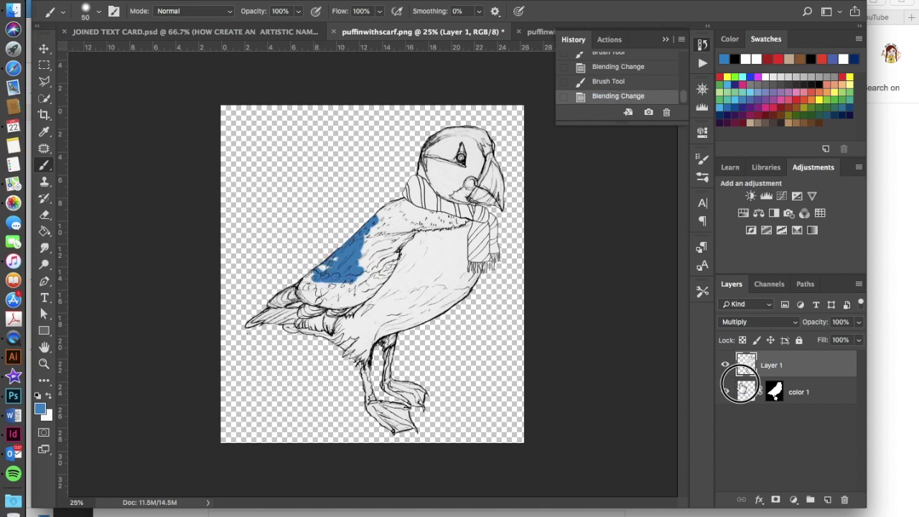
left_click(740, 389)
mouse_move(323, 260)
left_mouse_down()
mouse_move(303, 288)
mouse_move(330, 302)
mouse_move(302, 292)
mouse_move(306, 281)
mouse_move(315, 303)
mouse_move(306, 300)
mouse_move(335, 305)
mouse_move(314, 277)
mouse_move(318, 295)
mouse_move(328, 279)
mouse_move(348, 303)
mouse_move(331, 301)
mouse_move(349, 302)
mouse_move(332, 305)
mouse_move(360, 299)
mouse_move(329, 284)
mouse_move(395, 308)
left_mouse_up()
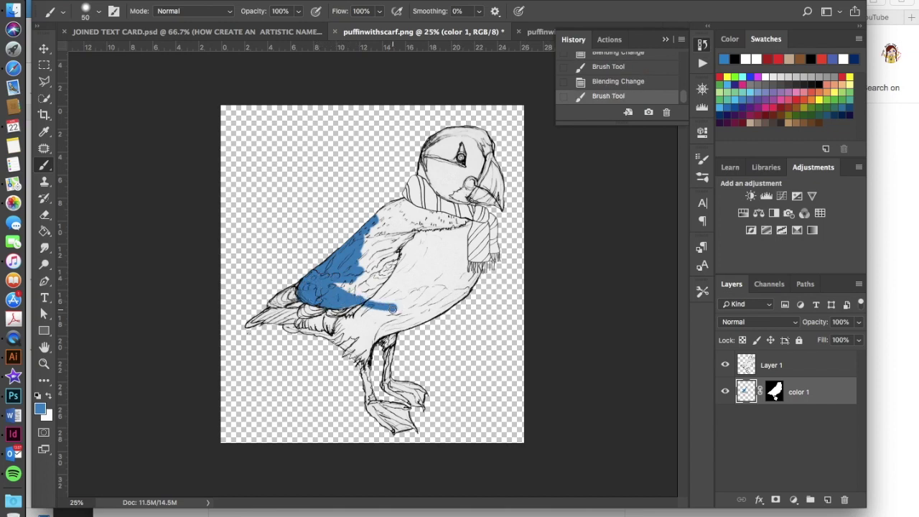
Step: Erase the blue paint that spills onto the belly, and undo both the erasing and the last brush stroke
key("e")
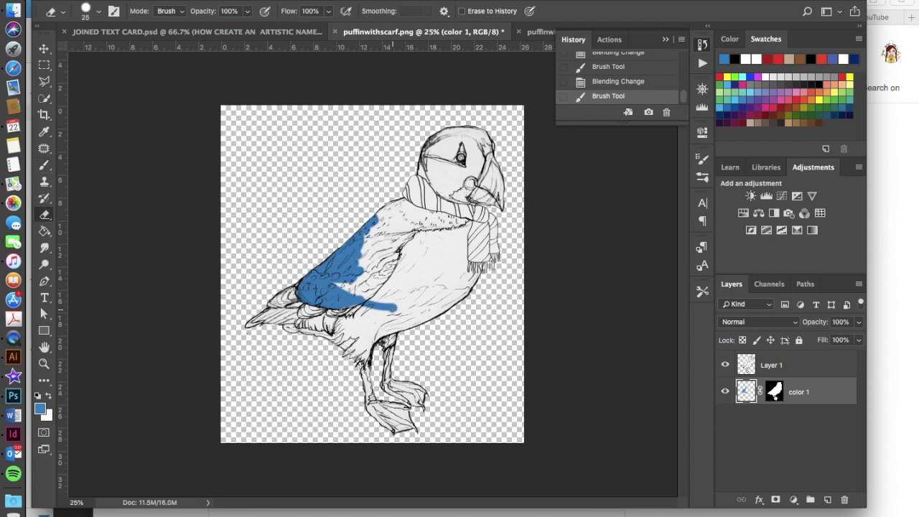
mouse_move(399, 304)
left_mouse_down()
mouse_move(437, 265)
mouse_move(390, 305)
left_mouse_up()
key("bracketright")
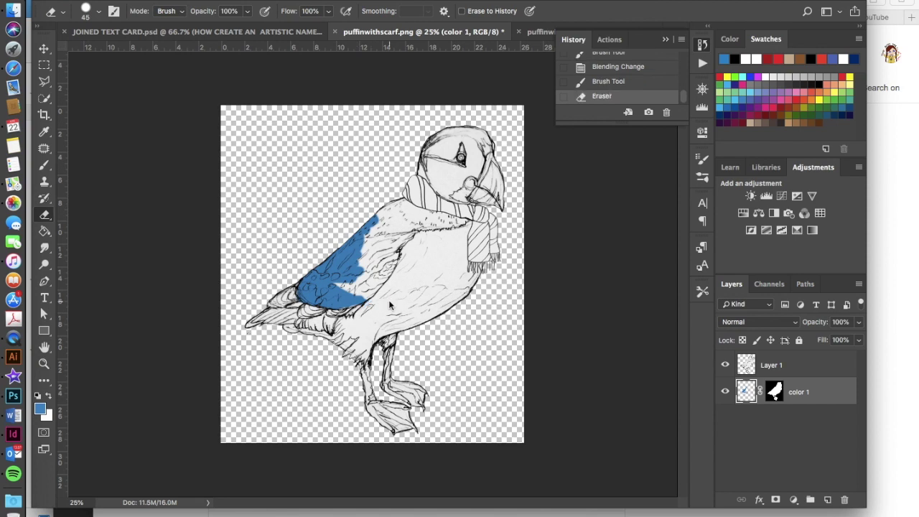
key("super+alt+z")
key("super+alt+z")
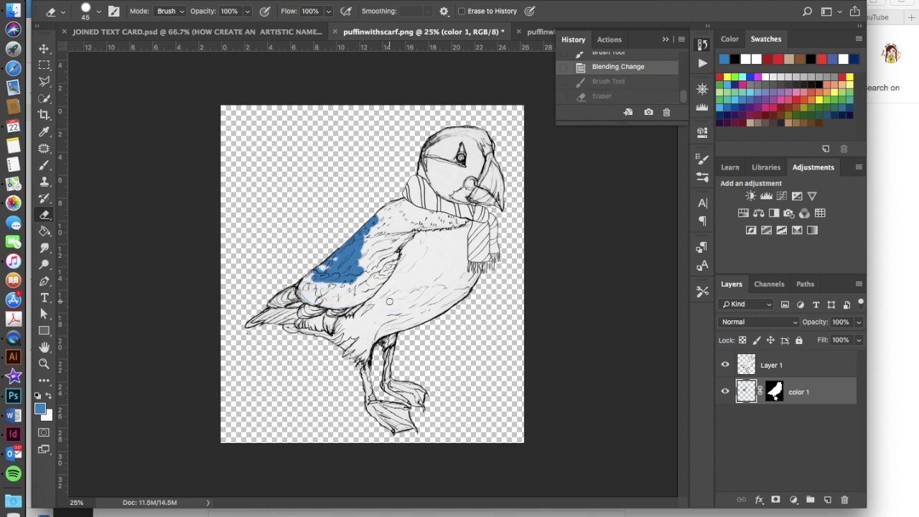
Step: Outline the puffin's wing and back as a selection with the Polygonal Lasso
key("b")
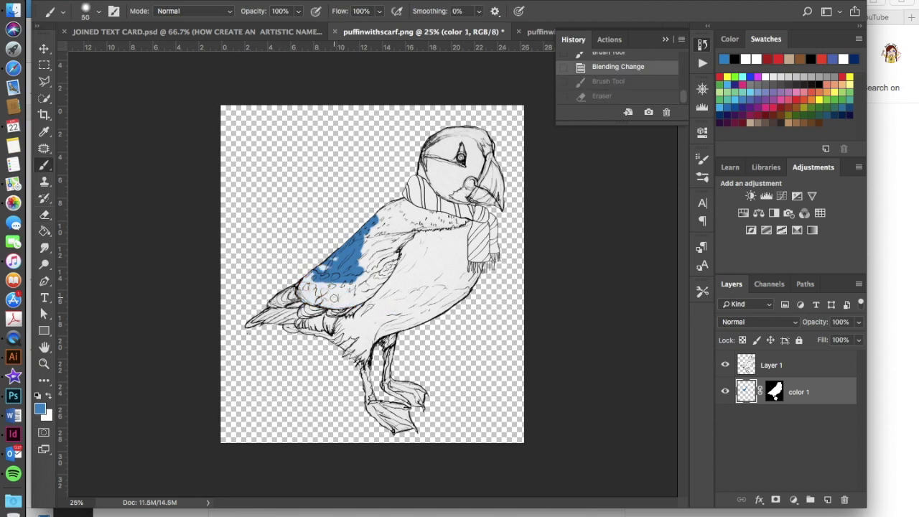
left_click(44, 81)
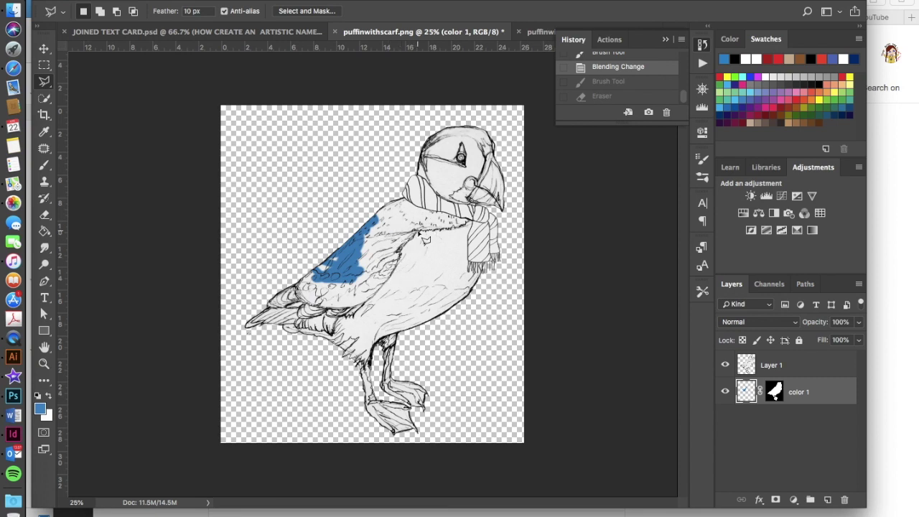
left_click(399, 204)
left_click(278, 272)
double_click(314, 288)
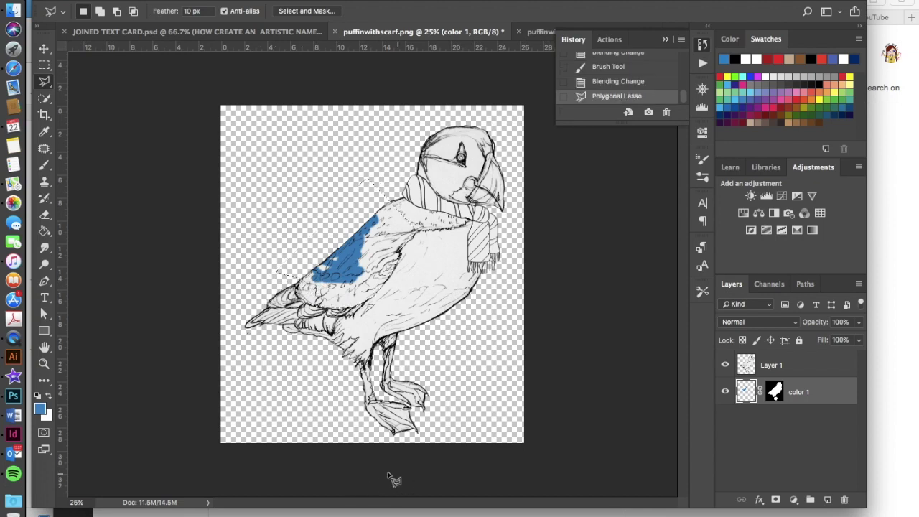
Step: Paint the whole selected wing and back area blue with an enlarged brush, and clear the selection
key("b")
key("bracketright")
key("bracketright")
key("bracketright")
key("bracketright")
key("bracketright")
key("bracketright")
mouse_move(335, 268)
left_mouse_down()
mouse_move(308, 256)
mouse_move(337, 280)
mouse_move(287, 256)
mouse_move(323, 305)
mouse_move(303, 289)
mouse_move(363, 312)
mouse_move(384, 299)
mouse_move(349, 304)
mouse_move(353, 261)
mouse_move(362, 283)
mouse_move(349, 269)
mouse_move(406, 239)
mouse_move(381, 205)
mouse_move(422, 210)
left_mouse_up()
key("ctrl+d")
Step: Paint the puffin's shoulder below the scarf and the crown and back of its head blue with a 45 px brush
key("bracketleft")
key("bracketleft")
key("bracketleft")
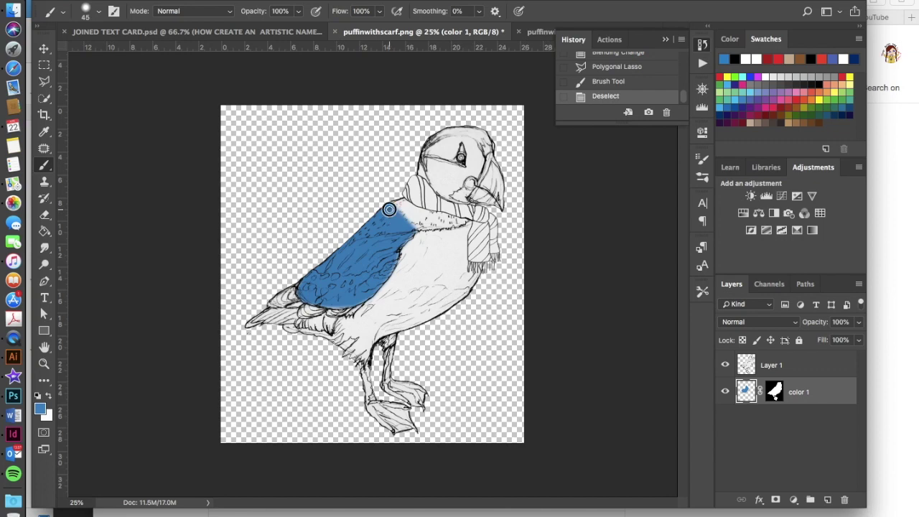
mouse_move(405, 203)
left_mouse_down()
mouse_move(466, 223)
mouse_move(404, 203)
mouse_move(416, 209)
mouse_move(401, 212)
mouse_move(405, 229)
mouse_move(457, 224)
mouse_move(431, 214)
left_mouse_up()
mouse_move(422, 170)
left_mouse_down()
mouse_move(445, 136)
mouse_move(476, 133)
mouse_move(434, 135)
mouse_move(489, 137)
mouse_move(457, 125)
mouse_move(463, 130)
mouse_move(447, 127)
mouse_move(421, 147)
left_mouse_up()
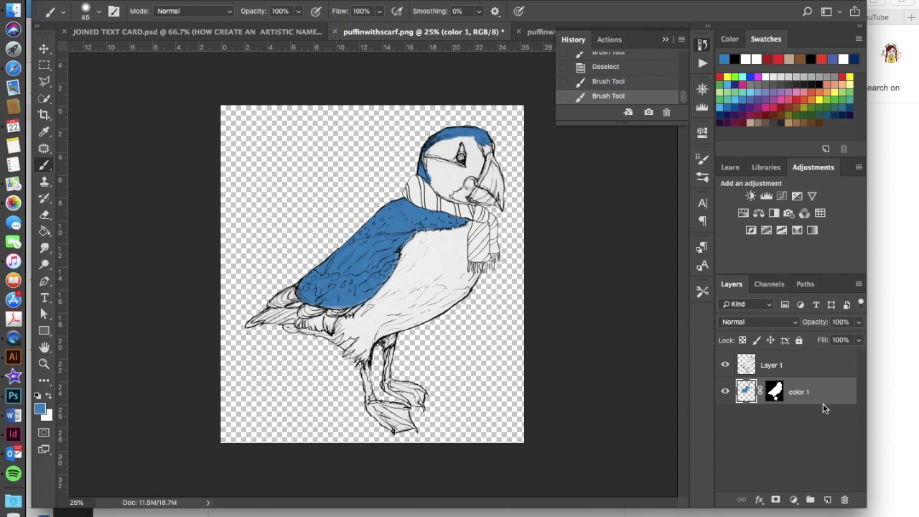
Step: Create a new layer between color 1 and Layer 1 and copy color 1's layer mask onto it
left_click(828, 500)
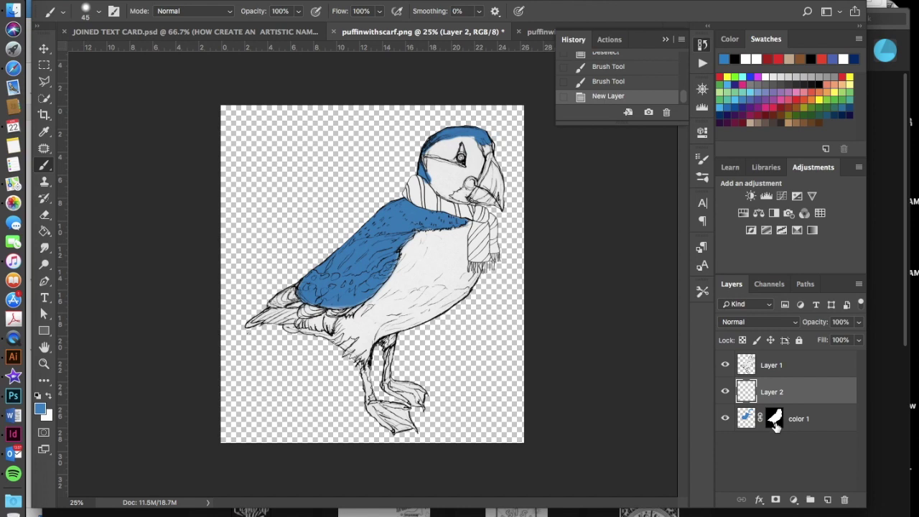
left_click(774, 422)
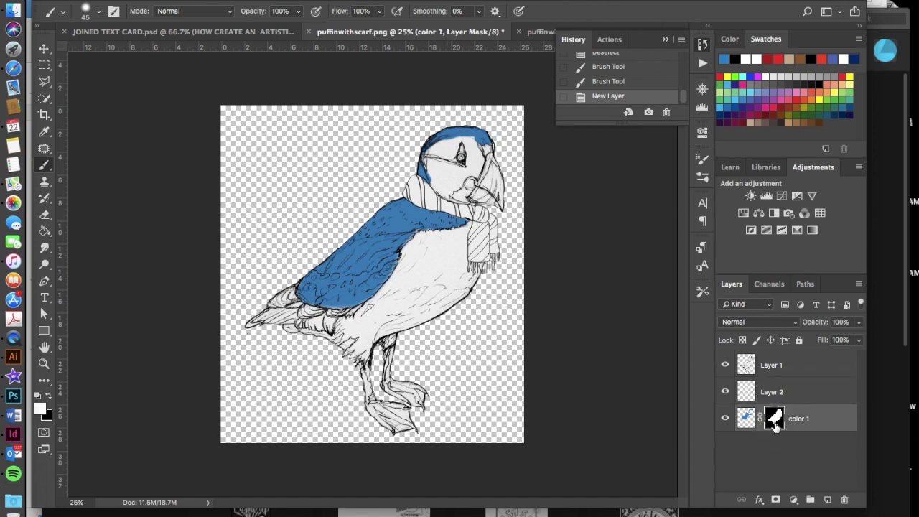
left_click_drag(775, 425, 777, 404)
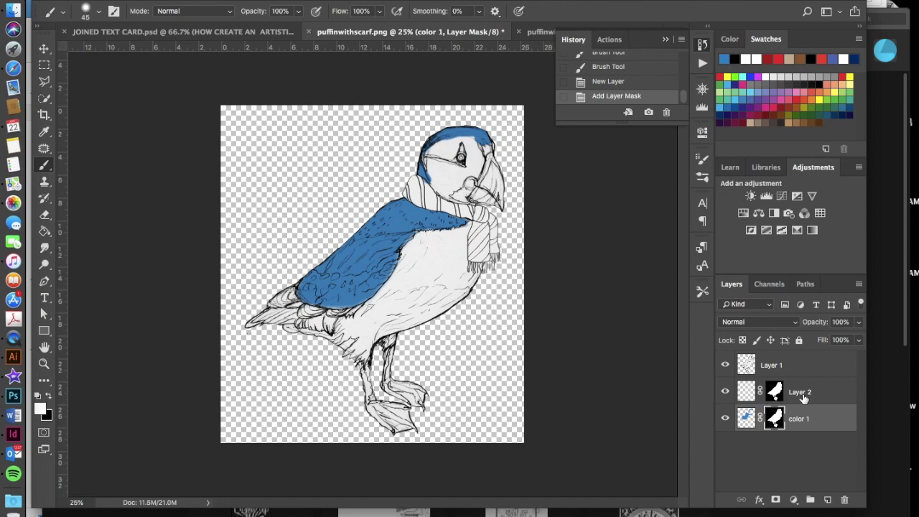
Step: Rename the new masked layer "color 2" and duplicate it as "color 3"
double_click(800, 393)
type("c")
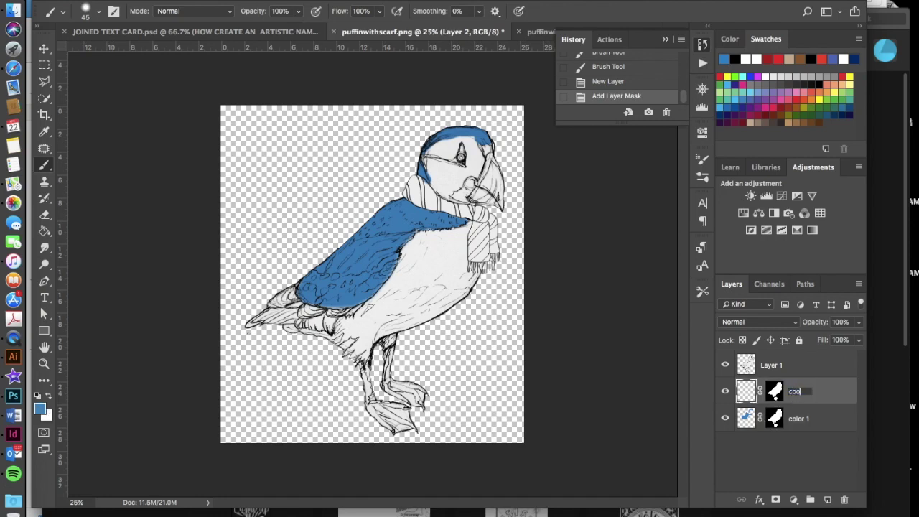
type("olor 2")
key("Return")
key("ctrl+j")
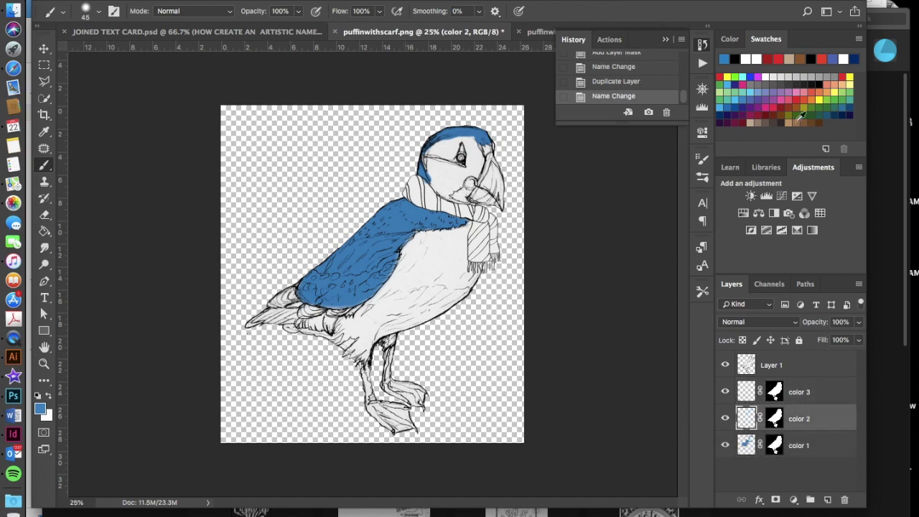
Step: Paint the legs, the feet, the round spot at the beak's corner and stripes on the beak red on the color 2 layer
left_click(817, 86)
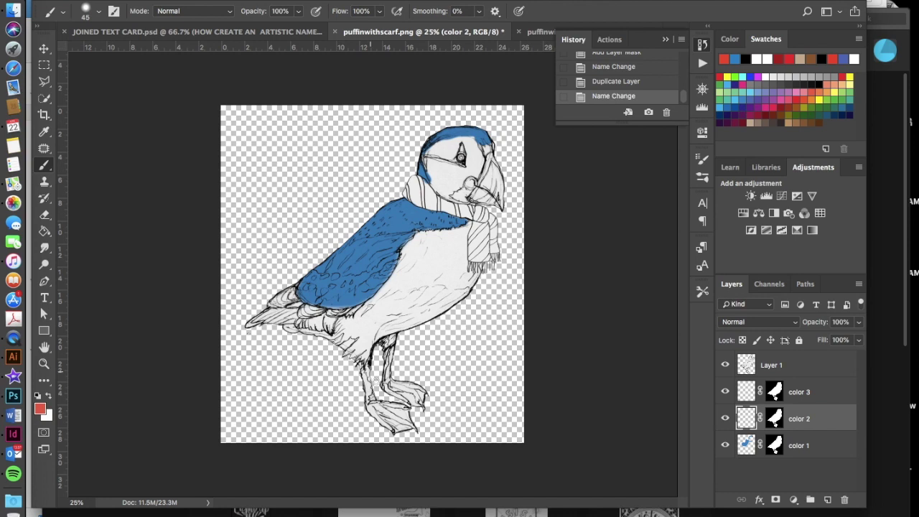
mouse_move(365, 368)
left_mouse_down()
mouse_move(369, 369)
mouse_move(367, 416)
mouse_move(382, 392)
mouse_move(367, 406)
mouse_move(375, 396)
mouse_move(375, 416)
mouse_move(376, 406)
mouse_move(389, 423)
mouse_move(374, 404)
mouse_move(417, 414)
mouse_move(391, 433)
mouse_move(389, 414)
mouse_move(400, 421)
mouse_move(388, 418)
mouse_move(399, 412)
mouse_move(390, 410)
mouse_move(387, 353)
mouse_move(395, 351)
mouse_move(379, 371)
mouse_move(390, 365)
mouse_move(380, 364)
mouse_move(389, 382)
mouse_move(401, 378)
mouse_move(383, 404)
mouse_move(411, 383)
mouse_move(407, 407)
mouse_move(402, 396)
mouse_move(424, 410)
mouse_move(410, 378)
mouse_move(405, 388)
mouse_move(429, 401)
left_mouse_up()
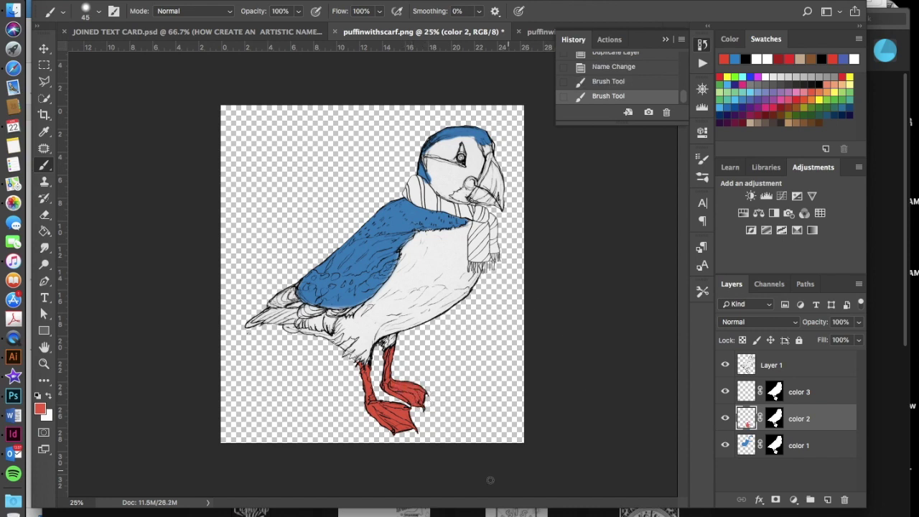
left_click_drag(469, 181, 472, 184)
key("bracketleft")
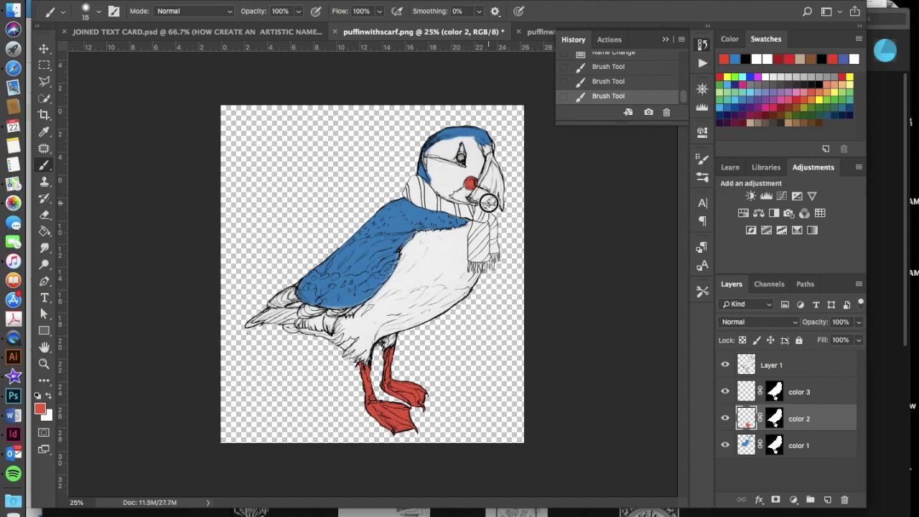
left_click_drag(489, 200, 496, 186)
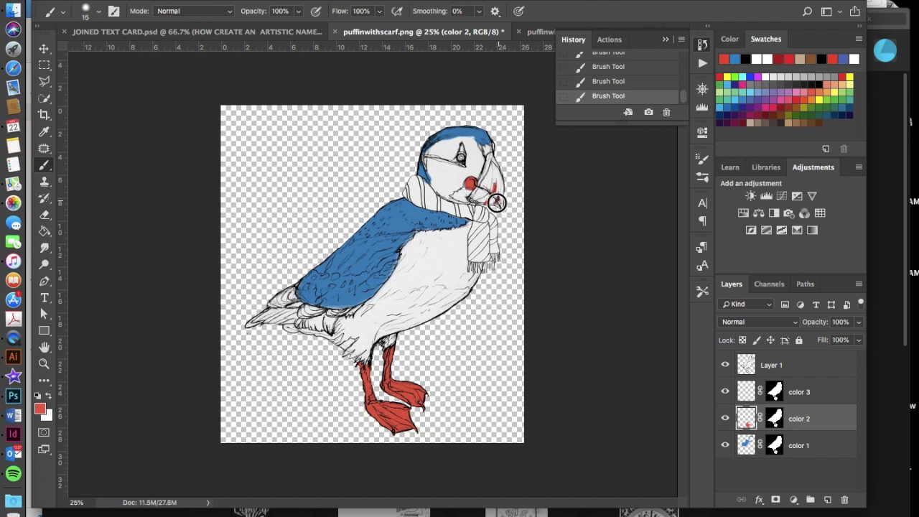
Step: Try a periwinkle and a dark green Color Overlay on the color 1 layer, and cancel the layer style
left_click(818, 457)
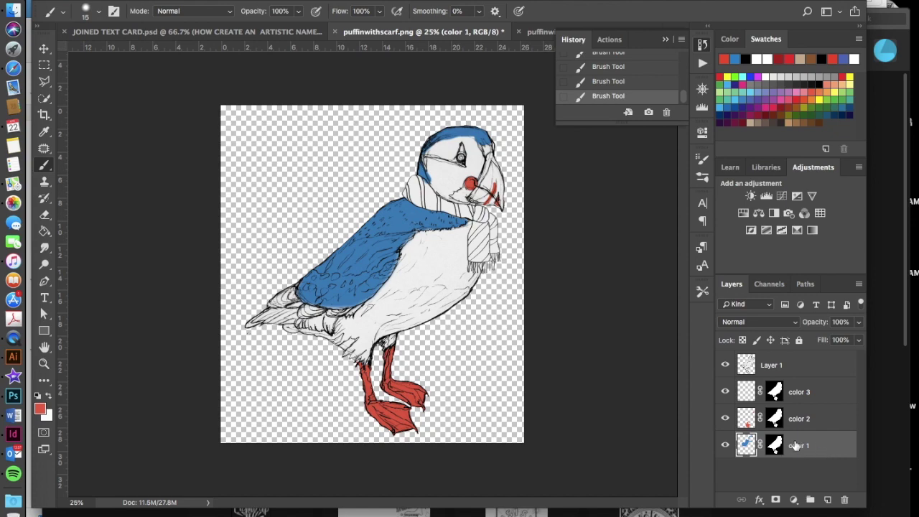
double_click(818, 449)
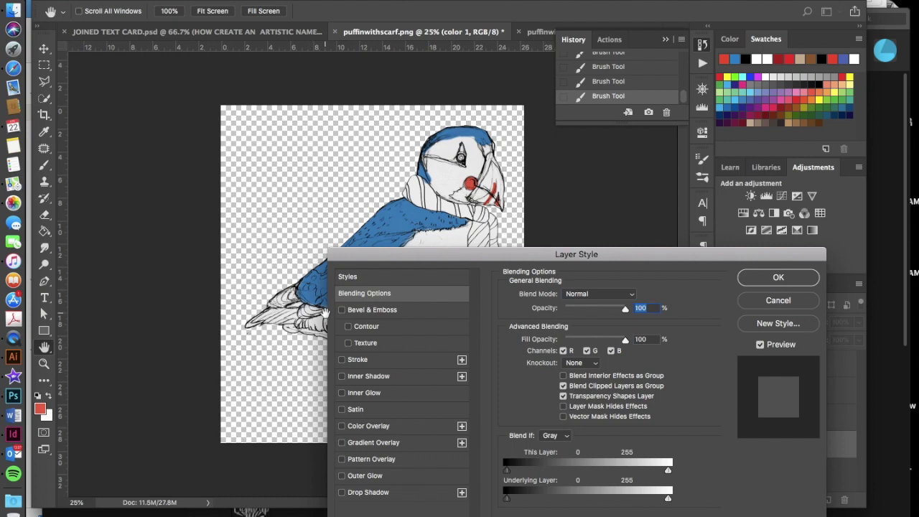
left_click(367, 427)
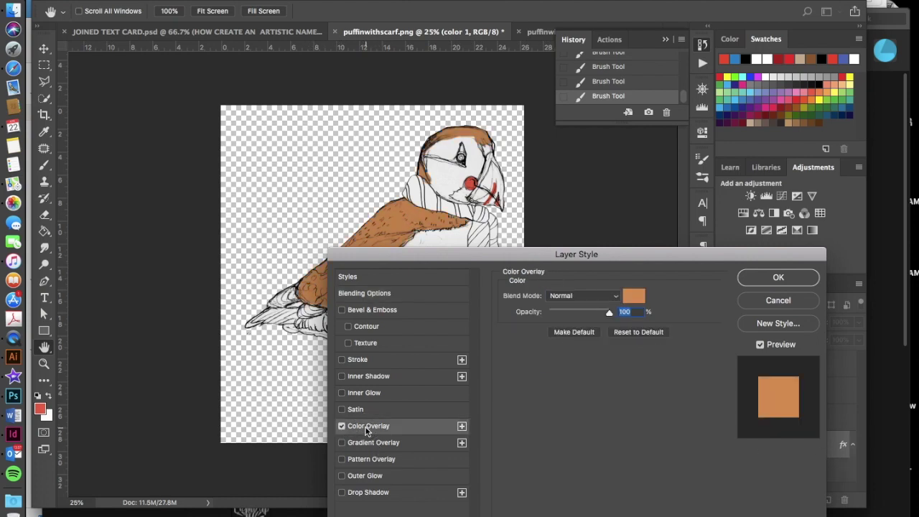
left_click(634, 297)
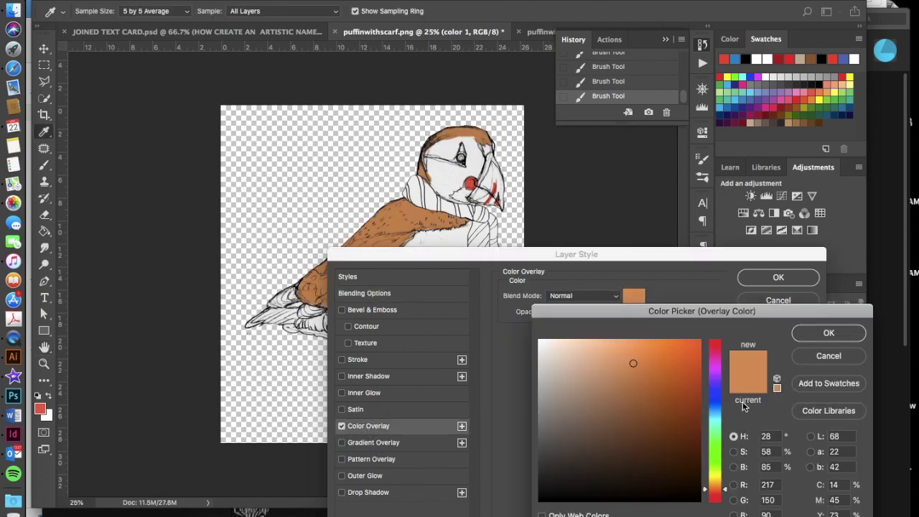
left_click(715, 397)
left_click(604, 346)
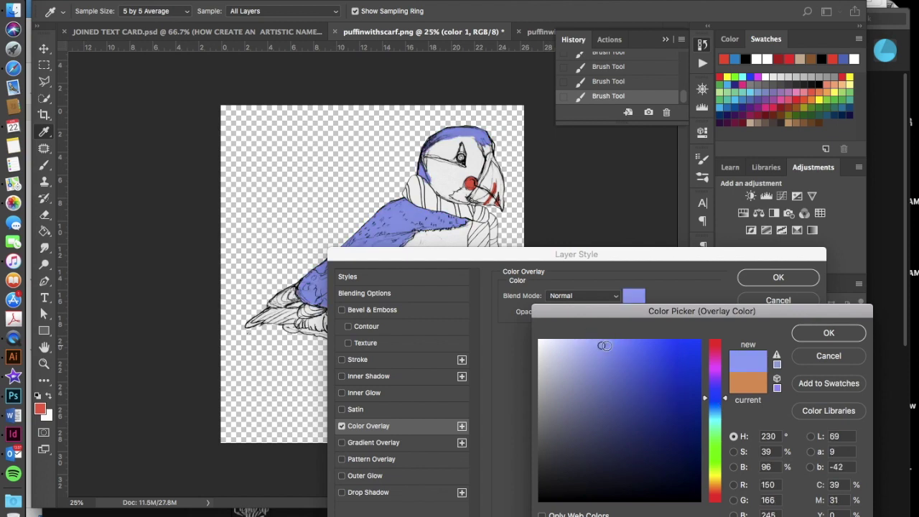
left_click(716, 443)
left_click(638, 469)
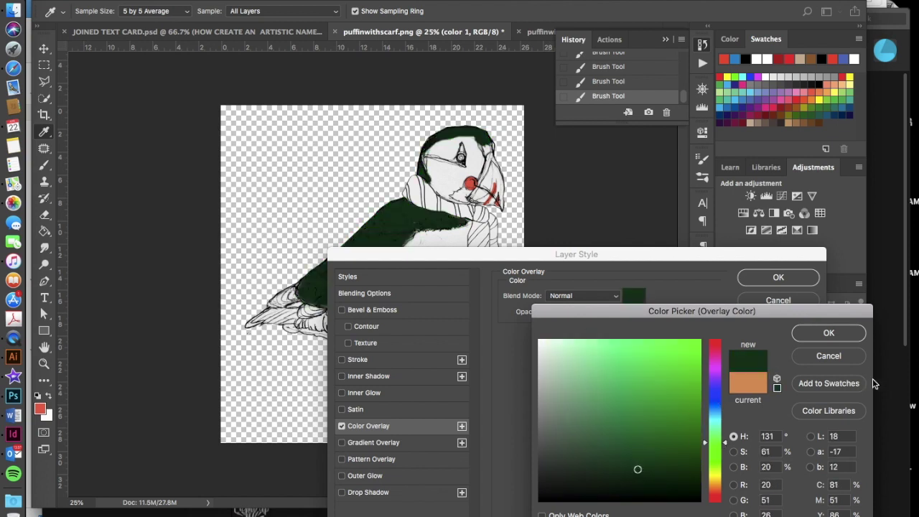
left_click(829, 357)
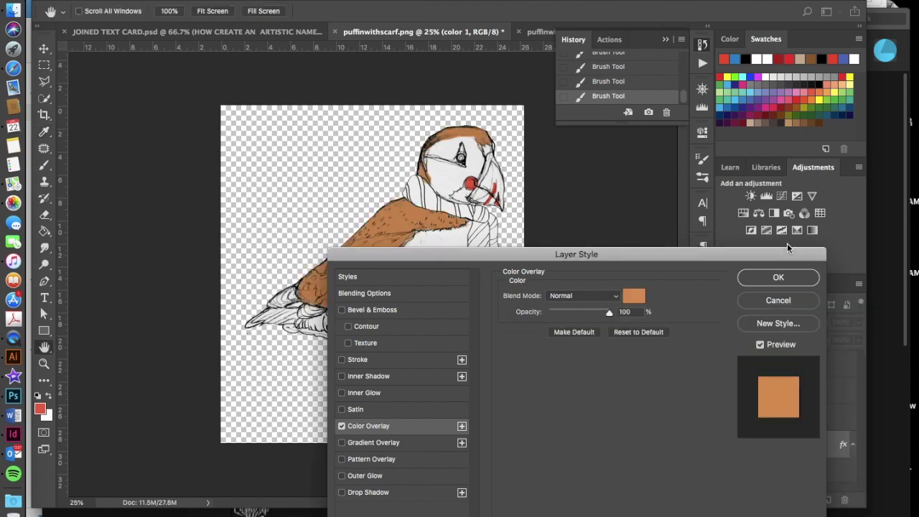
left_click(773, 299)
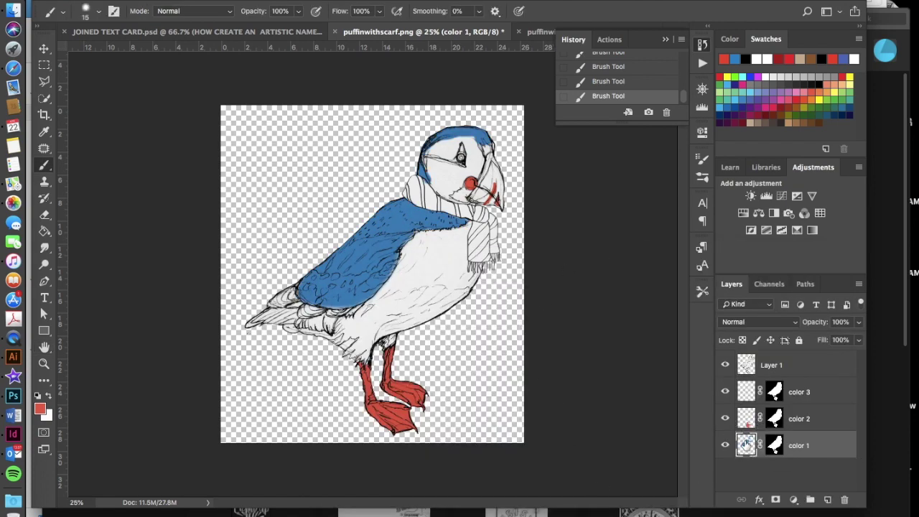
Step: Clean up the blue cap around the puffin's face on color 1 by erasing its inner edge and repainting with the sampled blue
key("e")
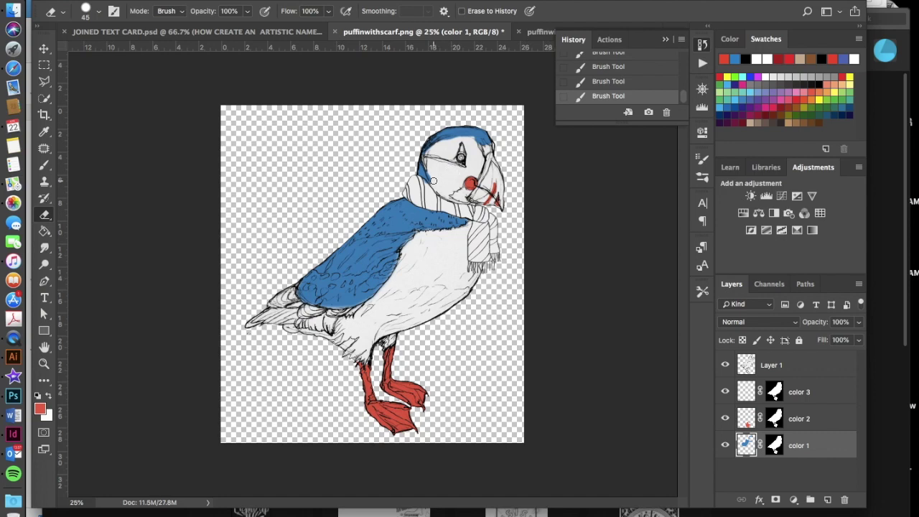
left_click_drag(460, 136, 481, 150)
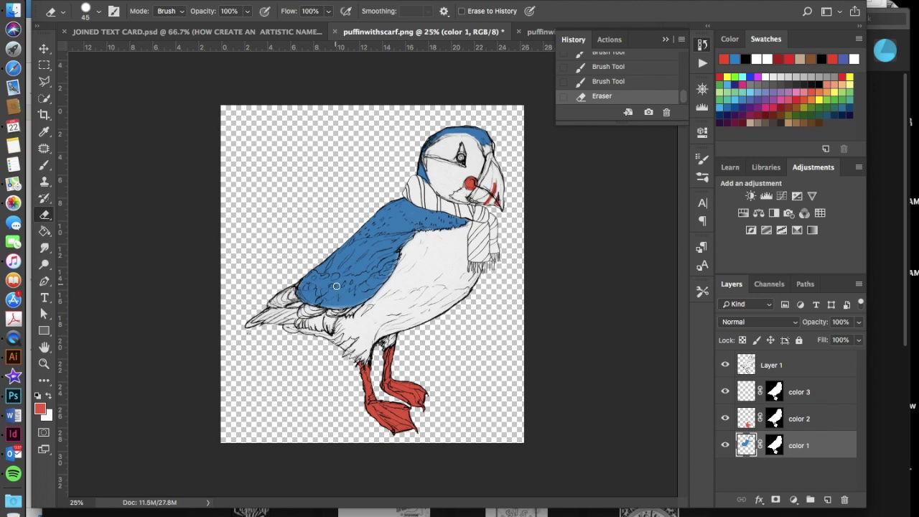
key("i")
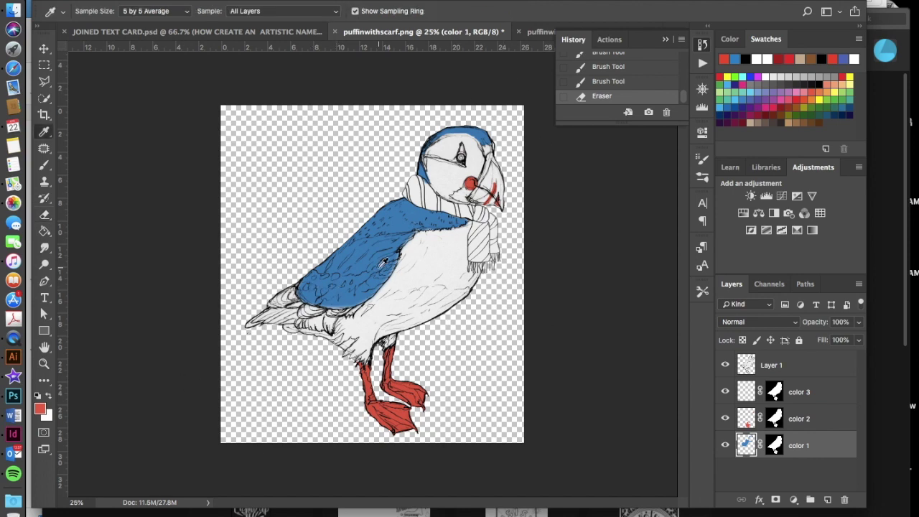
key("b")
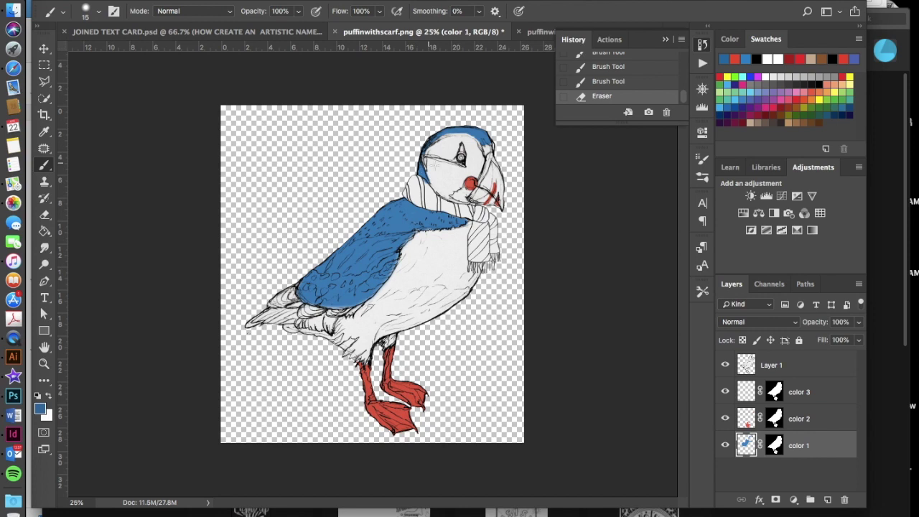
mouse_move(428, 144)
left_mouse_down()
mouse_move(453, 133)
mouse_move(427, 147)
left_mouse_up()
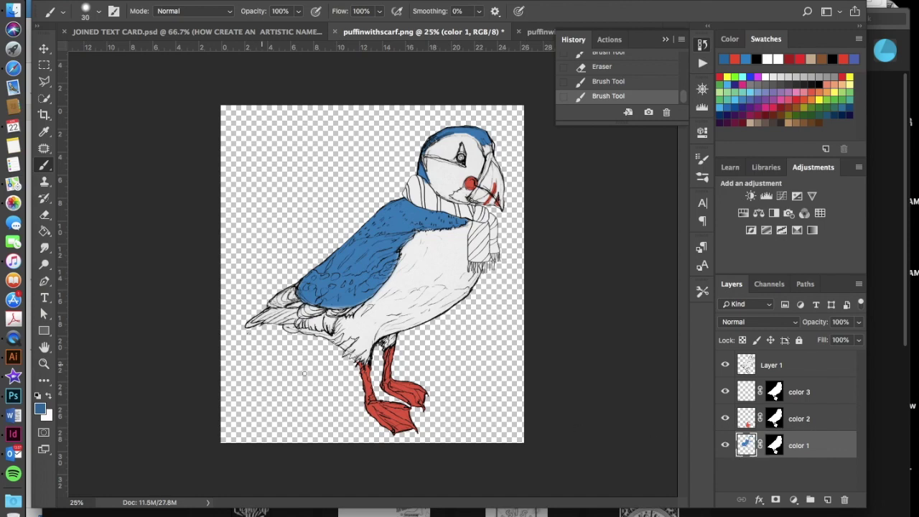
mouse_move(438, 140)
left_mouse_down()
mouse_move(465, 131)
mouse_move(482, 146)
left_mouse_up()
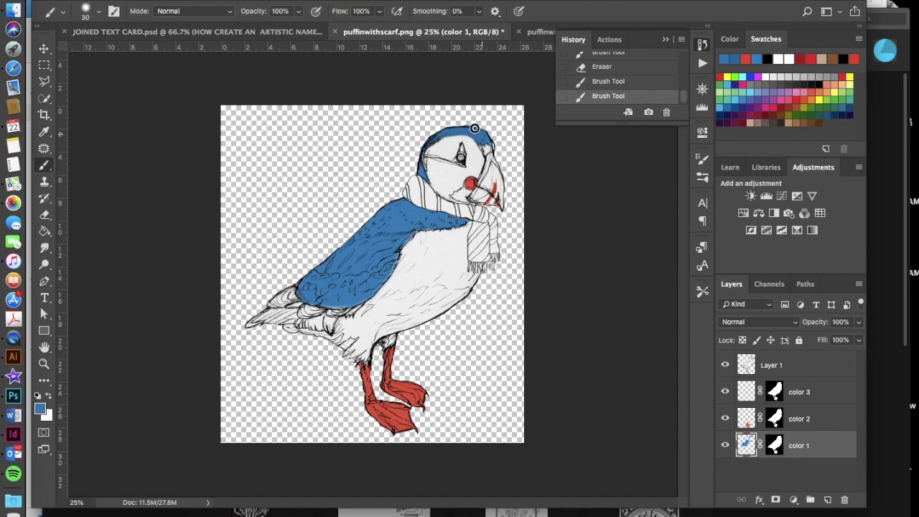
Step: Select the belly with the Magic Wand, paint it purple on the color 3 layer with a 500 px brush, and clear the selection
key("alt+bracketright")
key("alt+bracketright")
key("w")
left_click(441, 268)
key("ctrl+d")
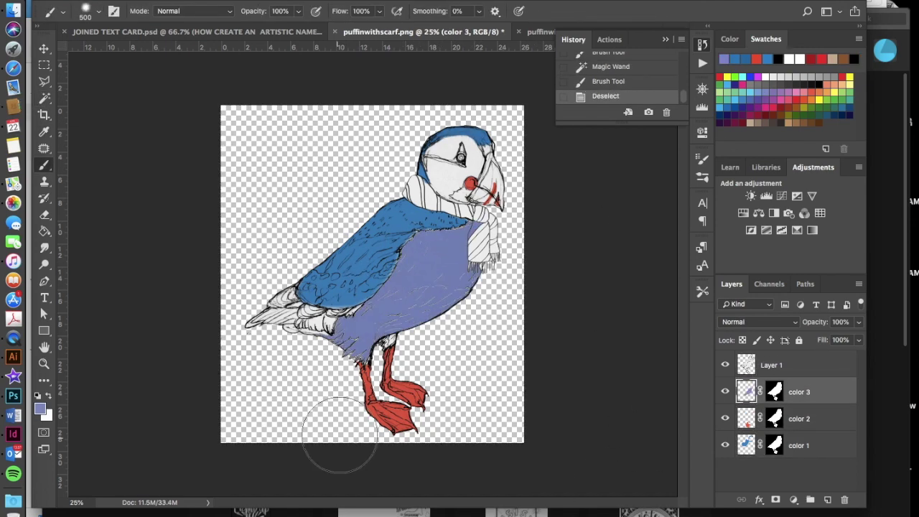
Step: Recolor the belly with a tan Color Overlay on the color 3 layer, and add a new masked layer above it
left_click(666, 446)
key("Return")
key("Return")
Step: Paint alternate stripes of the scarf around the neck dark red on Layer 2 with a 20 px brush
key("ctrl+plus")
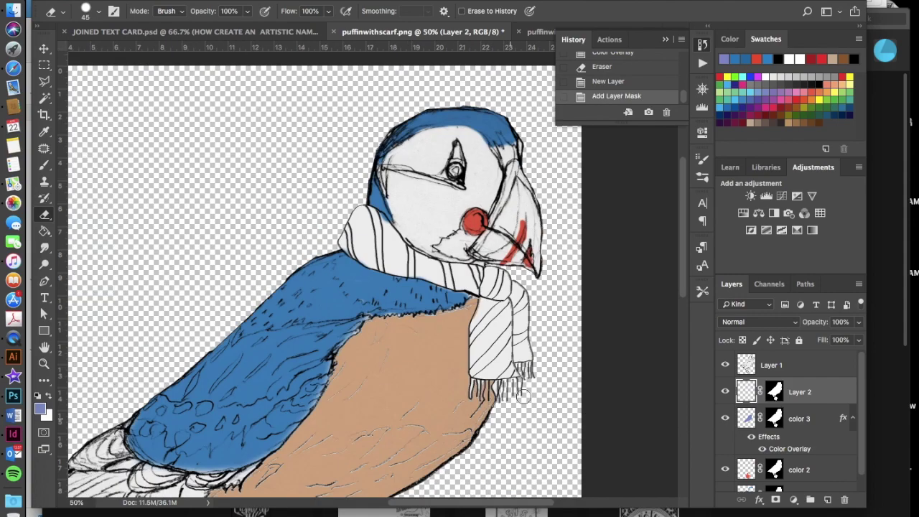
key("e")
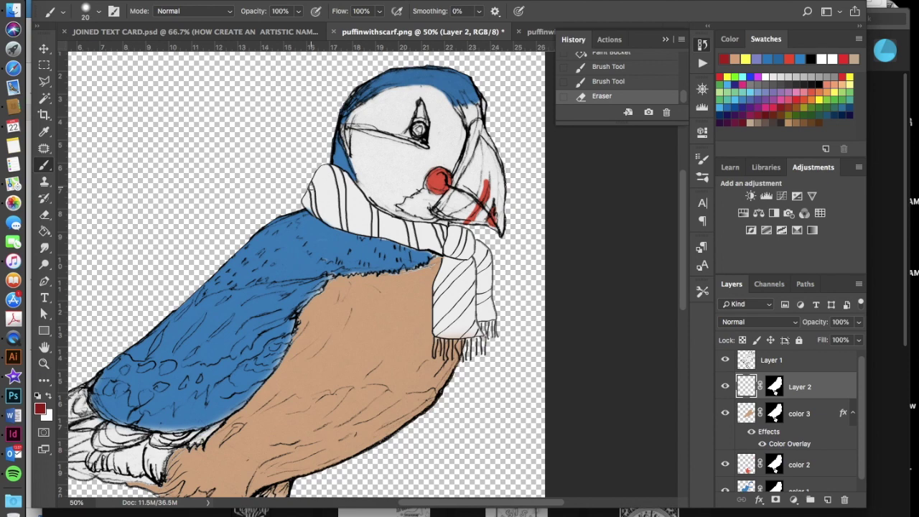
left_click(311, 186)
left_click(313, 194)
left_click_drag(313, 197, 314, 214)
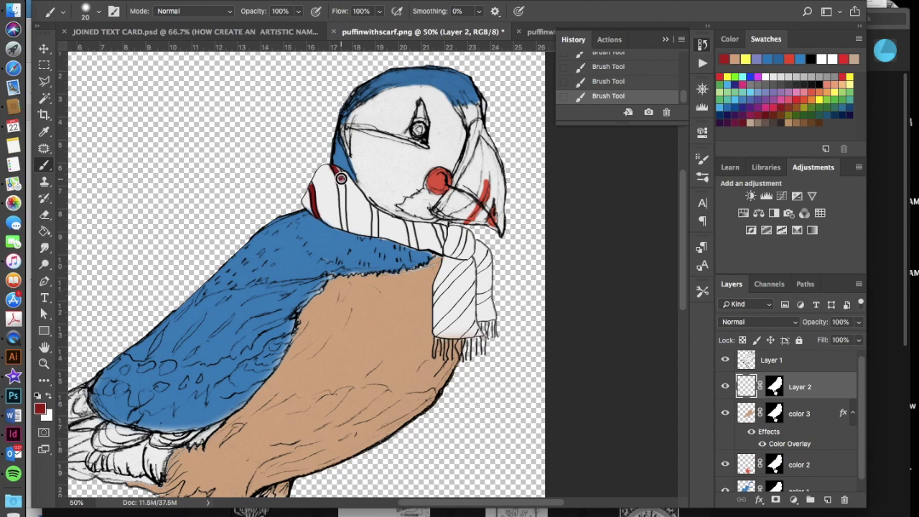
left_click_drag(341, 176, 343, 202)
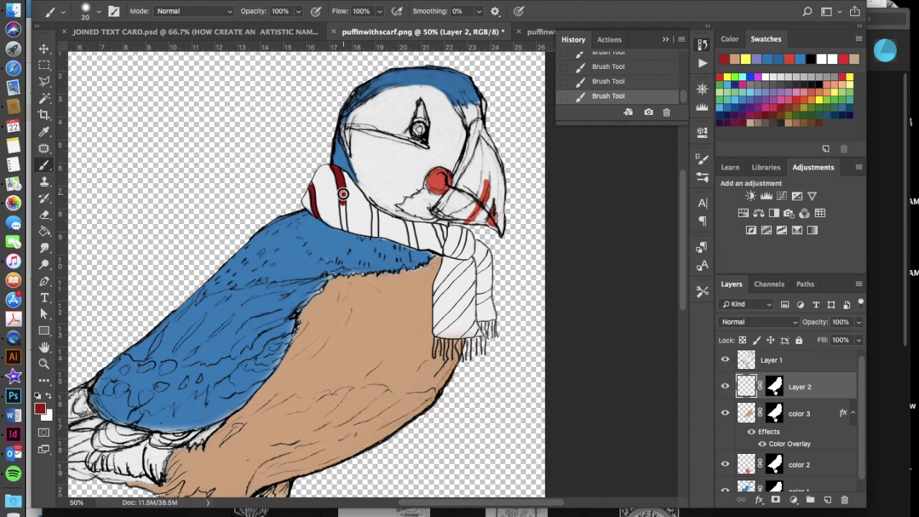
left_click_drag(343, 205, 346, 231)
mouse_move(373, 210)
left_mouse_down()
mouse_move(374, 235)
mouse_move(463, 254)
left_mouse_up()
Step: Paint the diagonal stripes on the scarf's knot and hanging ends dark red, and erase the spill near the fringe
left_click_drag(435, 300, 468, 260)
key("b")
mouse_move(481, 258)
left_mouse_down()
mouse_move(490, 302)
mouse_move(435, 334)
left_mouse_up()
mouse_move(475, 302)
left_mouse_down()
mouse_move(463, 342)
mouse_move(442, 339)
left_mouse_up()
key("e")
left_click_drag(471, 334, 460, 349)
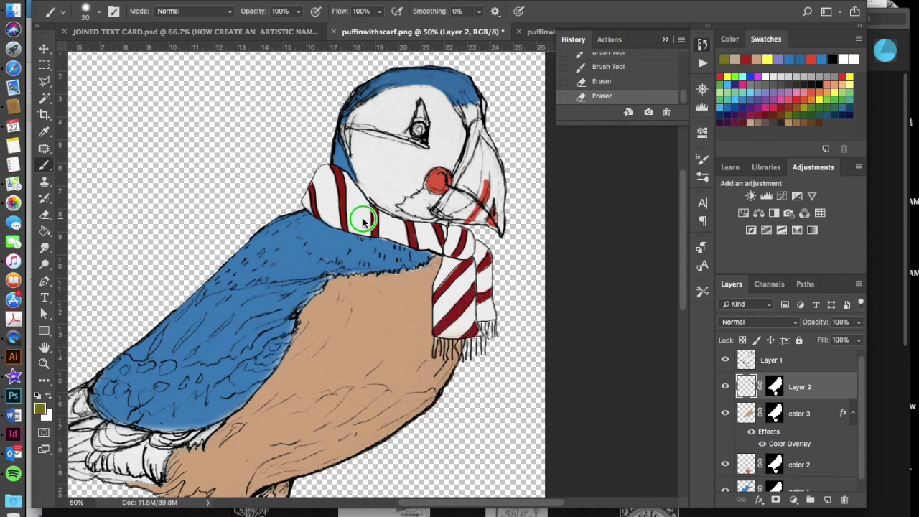
Step: Select the scarf on the Layer 1 line art with the Quick Selection tool
left_click(772, 360)
right_click(43, 99)
left_click(108, 95)
mouse_move(344, 186)
left_mouse_down()
mouse_move(438, 245)
mouse_move(449, 283)
left_mouse_up()
Step: Color the scarf's remaining stripes light cyan on a new layer beneath the red stripes, and erase the spill
key("ctrl+shift+alt+n")
key("ctrl+bracketleft")
key("ctrl+bracketleft")
key("b")
mouse_move(368, 224)
left_mouse_down()
mouse_move(306, 200)
mouse_move(310, 210)
mouse_move(324, 173)
mouse_move(348, 180)
mouse_move(323, 202)
mouse_move(338, 179)
mouse_move(326, 174)
mouse_move(316, 188)
mouse_move(324, 172)
mouse_move(369, 219)
mouse_move(351, 225)
mouse_move(383, 231)
mouse_move(361, 205)
mouse_move(415, 239)
mouse_move(406, 238)
mouse_move(403, 228)
mouse_move(431, 232)
mouse_move(439, 250)
mouse_move(453, 233)
mouse_move(454, 256)
mouse_move(463, 233)
mouse_move(470, 249)
mouse_move(438, 291)
mouse_move(445, 305)
mouse_move(441, 295)
mouse_move(437, 329)
mouse_move(437, 321)
mouse_move(468, 330)
mouse_move(451, 328)
mouse_move(447, 281)
mouse_move(456, 318)
mouse_move(461, 268)
mouse_move(462, 323)
mouse_move(485, 268)
left_mouse_up()
key("e")
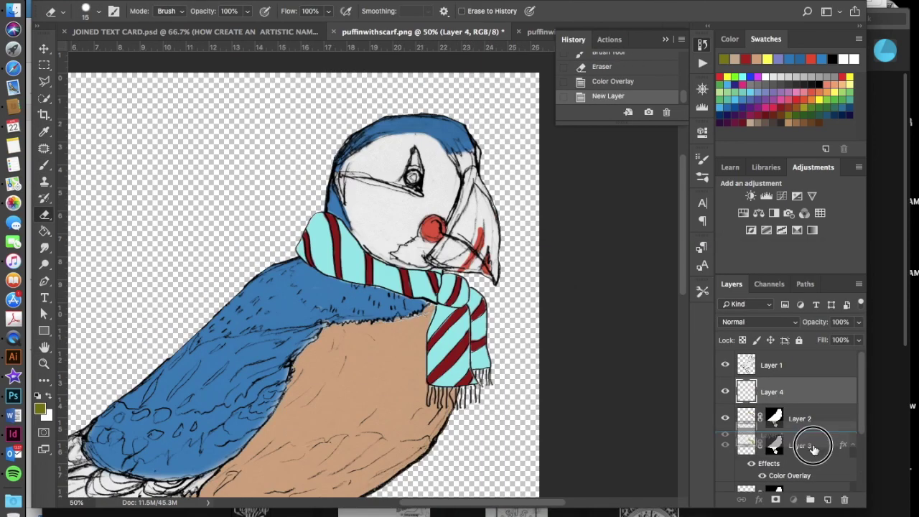
Step: Move Layer 4 down the layer stack, and paint the puffin's tail feathers dark blue with a 40 px brush
mouse_move(812, 441)
left_mouse_down()
mouse_move(788, 435)
mouse_move(787, 446)
left_mouse_up()
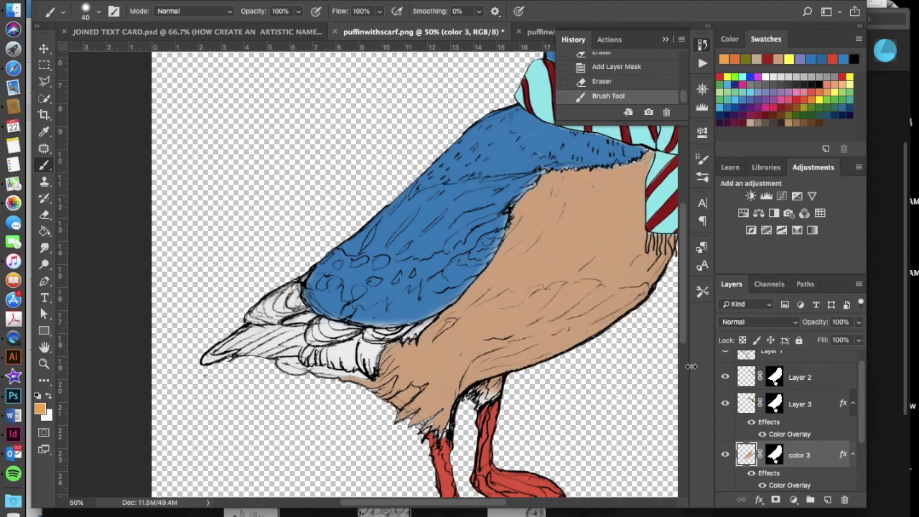
mouse_move(273, 301)
left_mouse_down()
mouse_move(309, 337)
mouse_move(359, 359)
left_mouse_up()
key("ctrl+z")
mouse_move(302, 302)
left_mouse_down()
mouse_move(345, 337)
mouse_move(298, 325)
left_mouse_up()
key("super+minus")
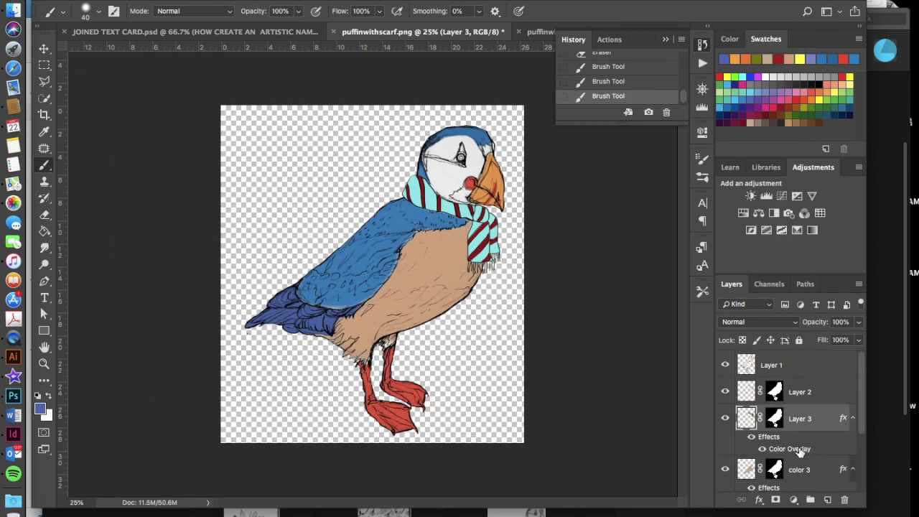
Step: Add a new layer, paint the puffin's eye black, and touch up the blue along the wing's edge on color 1
key("super+shift+n")
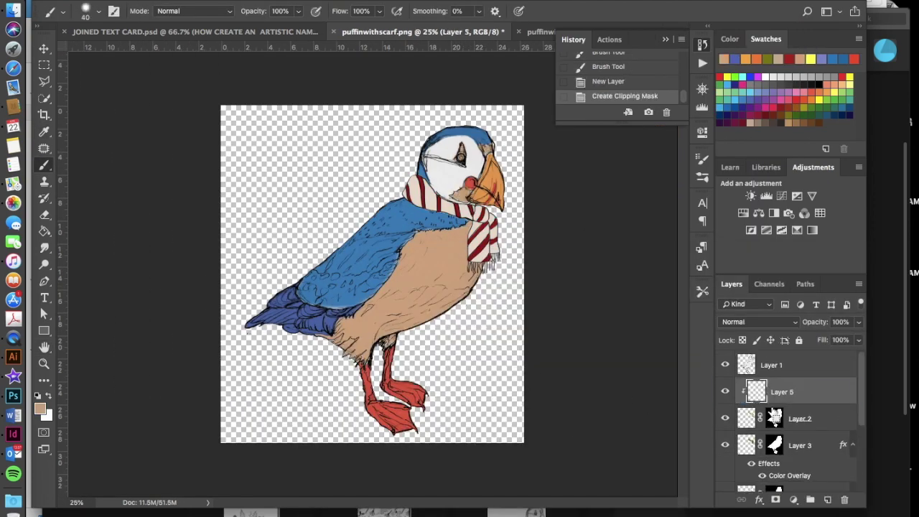
left_click(463, 149)
key("super+plus")
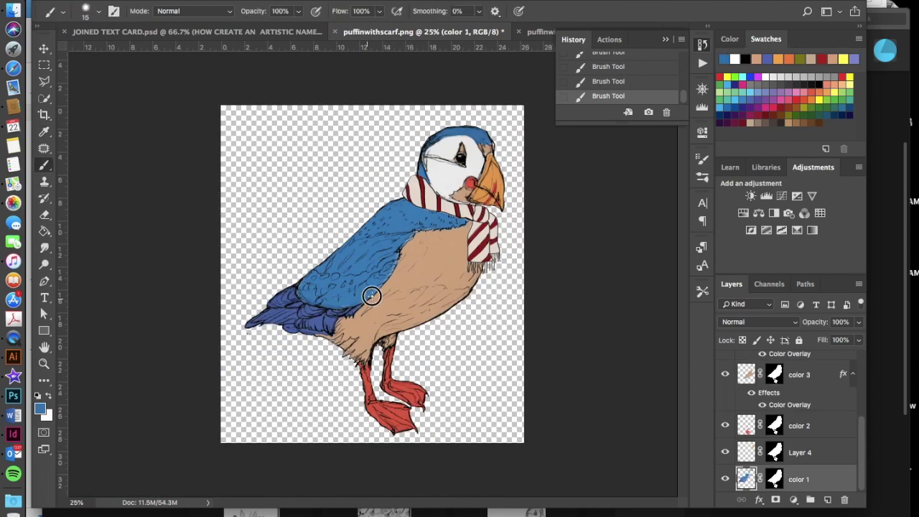
mouse_move(371, 300)
left_mouse_down()
mouse_move(344, 287)
mouse_move(328, 251)
mouse_move(446, 216)
left_mouse_up()
Step: Change the color 3 layer's Color Overlay to pale yellow
double_click(789, 404)
left_click_drag(890, 460, 890, 438)
key("Return")
key("Return")
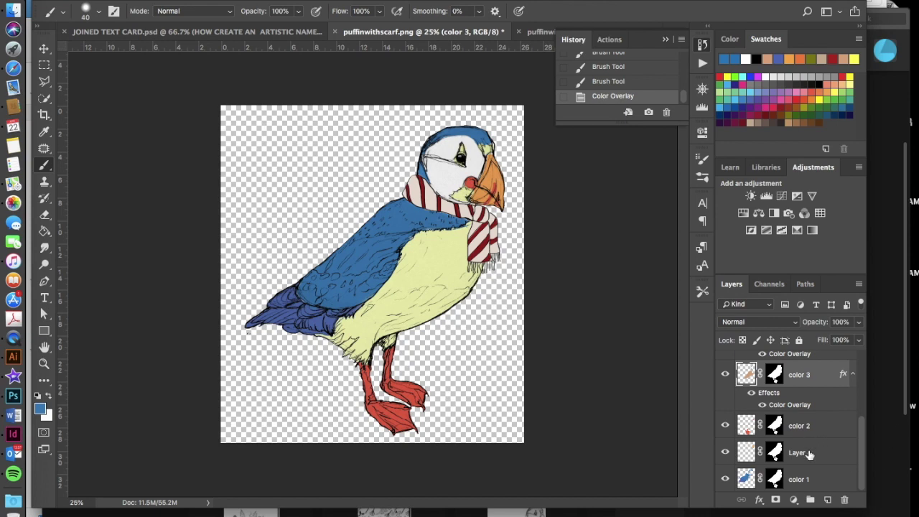
Step: Add a new layer above the line art in Layer 1 and apply Layer 5's puffin mask to it
scroll(801, 388, "up", 5)
left_click(797, 365)
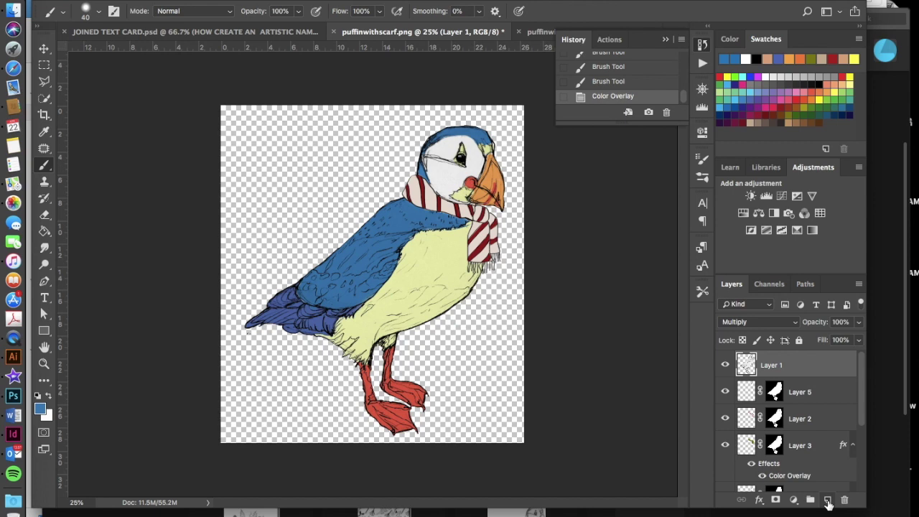
left_click(828, 501)
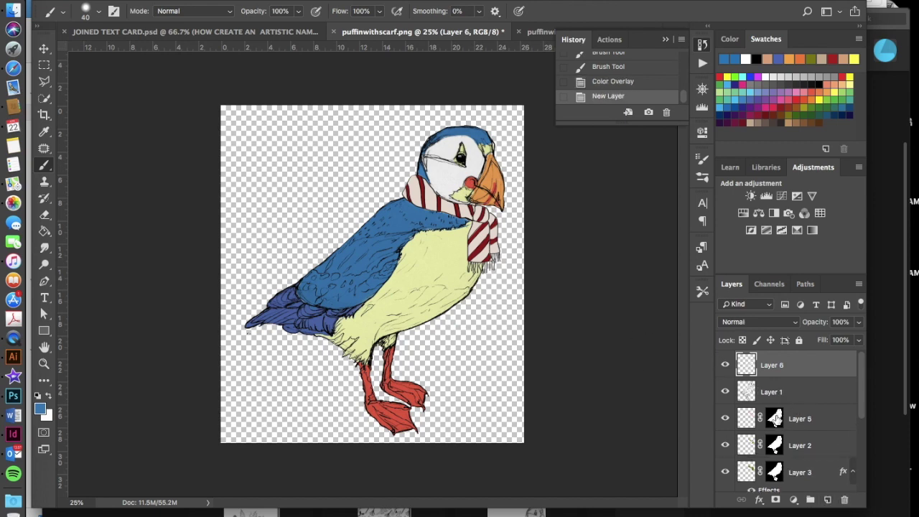
left_click(775, 418)
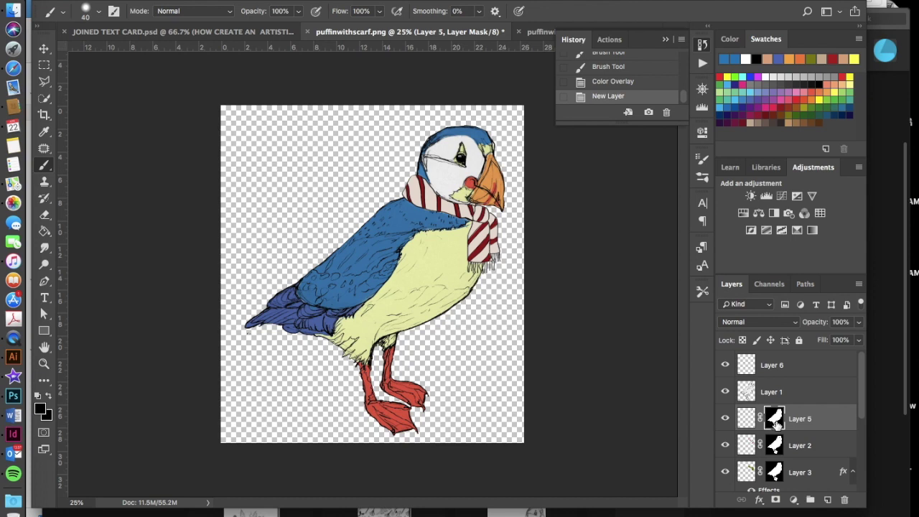
left_click_drag(776, 423, 777, 364)
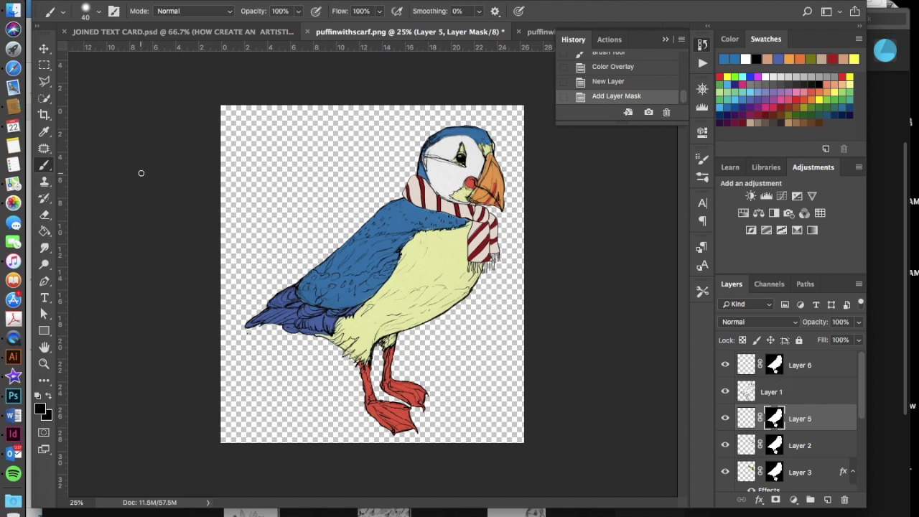
Step: Draw a triangular test selection with a 10 px feathered Polygonal Lasso, preview its edge in Quick Mask, and deselect it
left_click(43, 82)
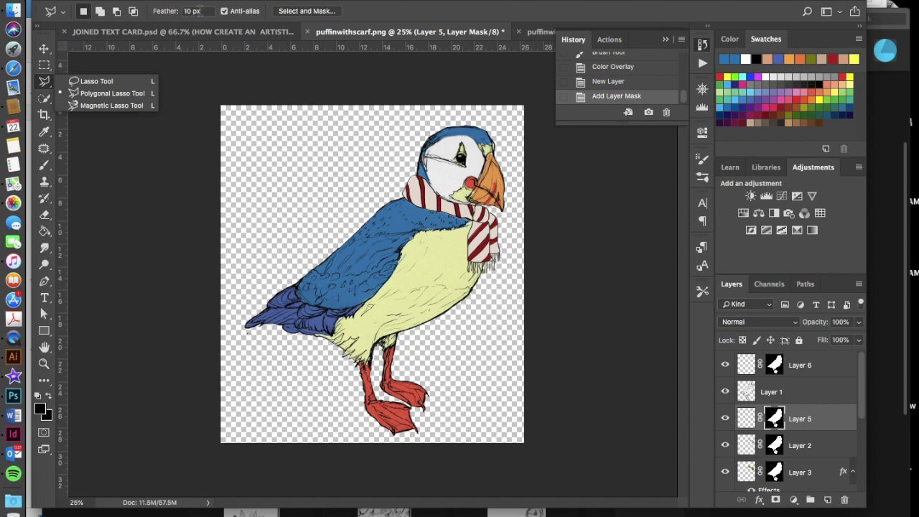
left_click(195, 5)
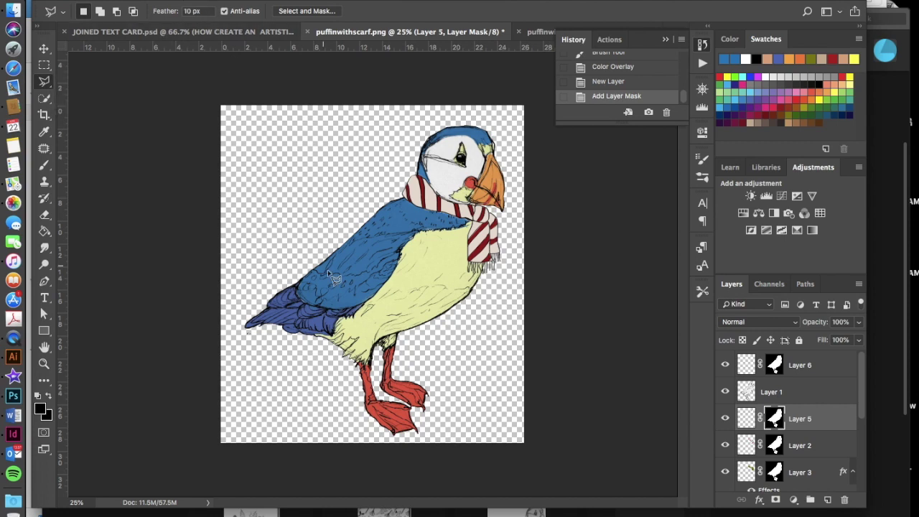
left_click(266, 174)
left_click(322, 230)
left_click(337, 143)
left_click(270, 177)
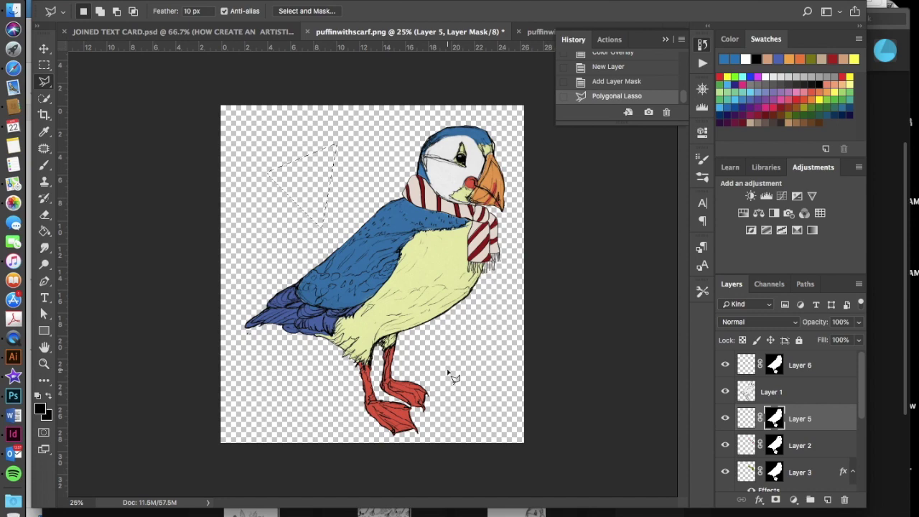
key("q")
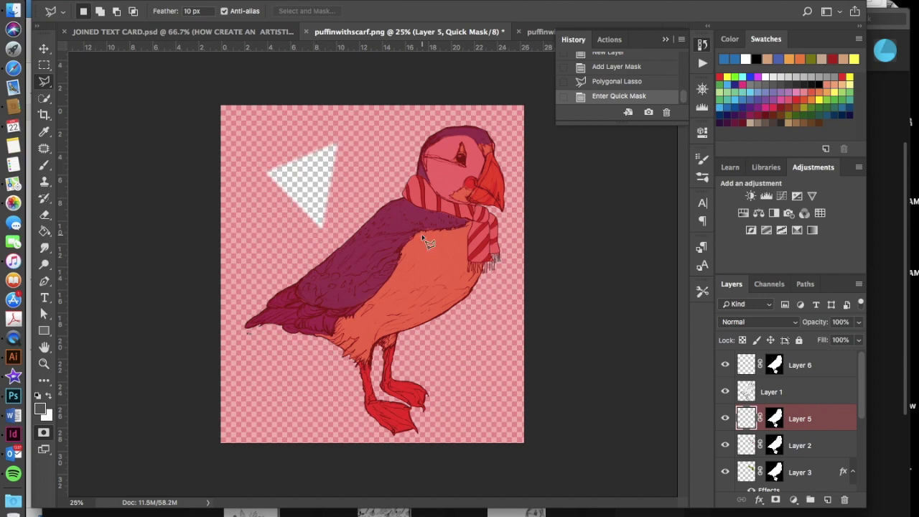
key("q")
key("ctrl+d")
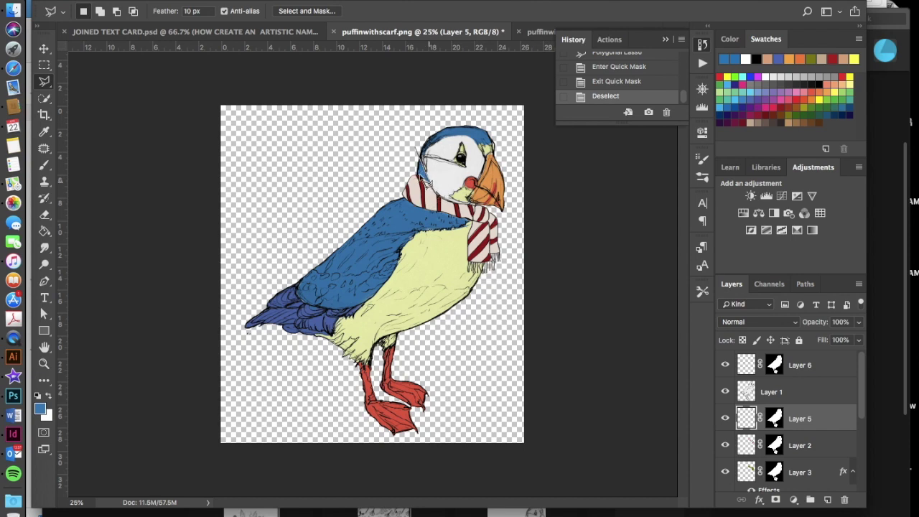
Step: Select shadow areas behind the puffin's head and along the back just below the scarf with the Polygonal Lasso
left_click(416, 150)
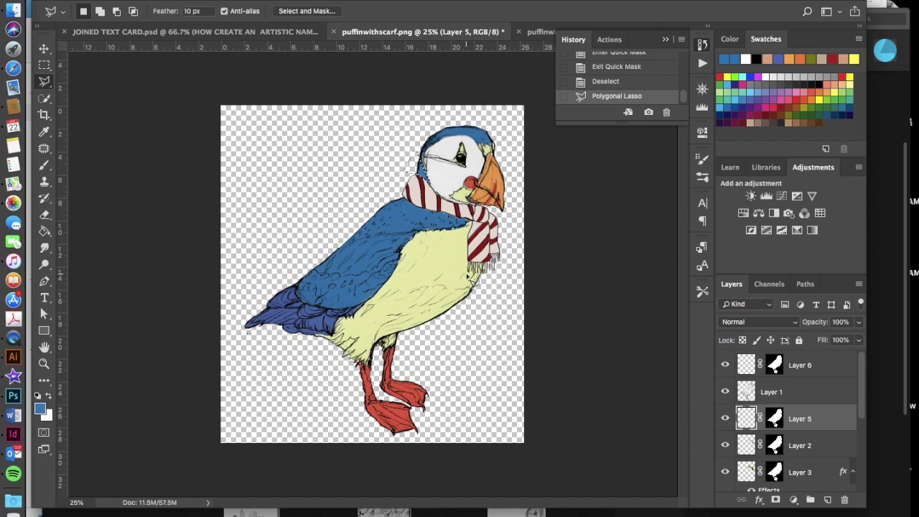
key("shift")
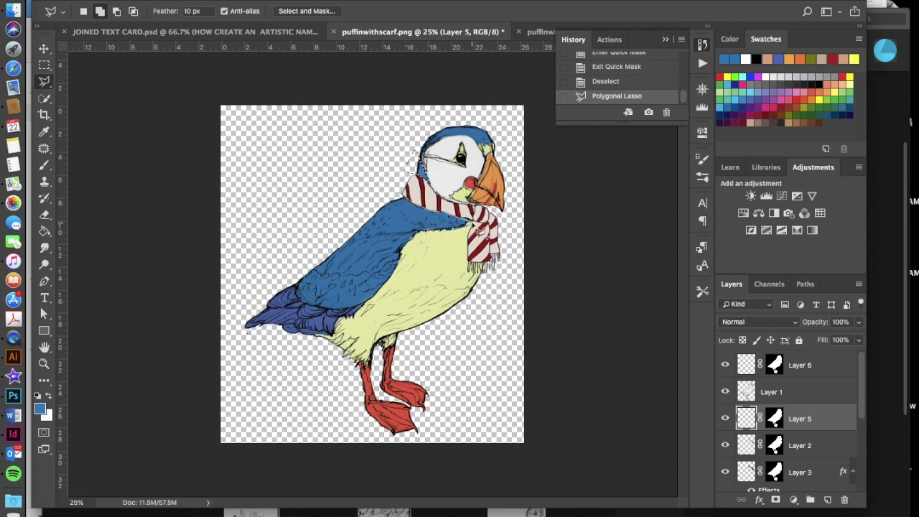
left_click(469, 224)
left_click(384, 191)
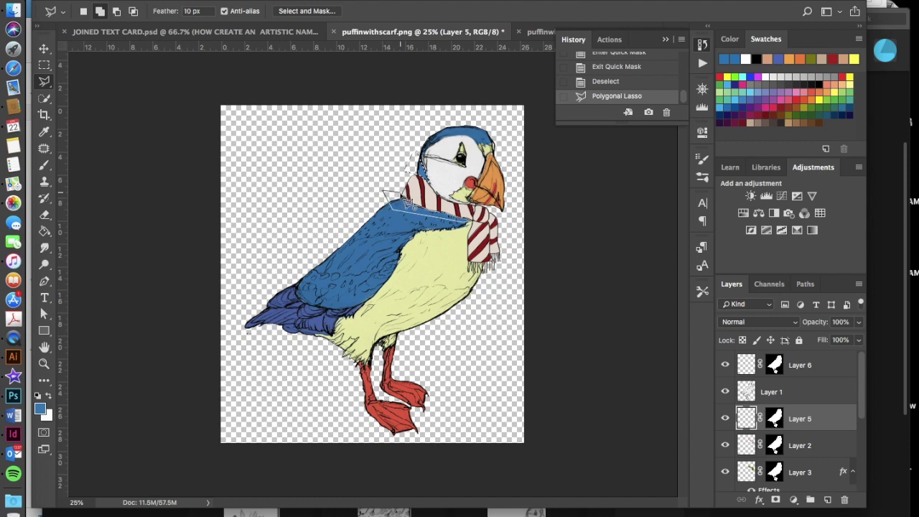
left_click(406, 204)
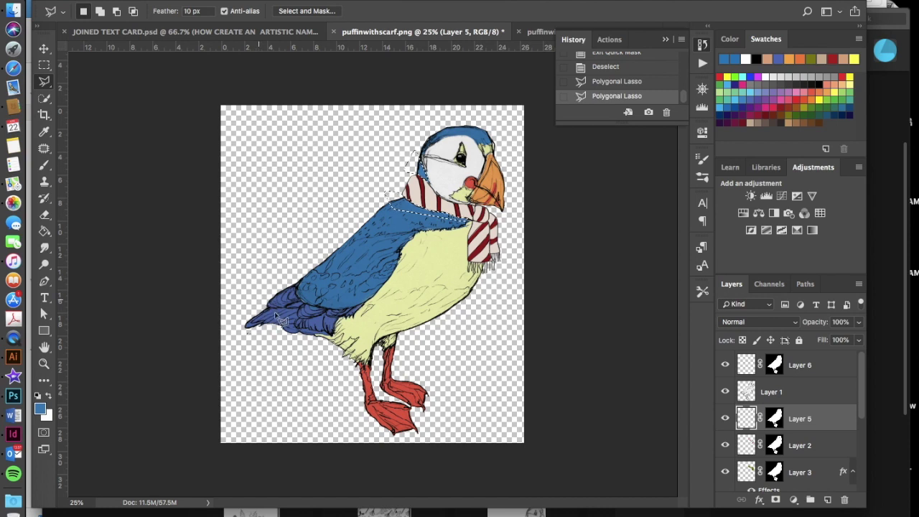
Step: Add the areas under the tail and along both legs and feet to the selection, and choose black for the Paint Bucket
key("shift")
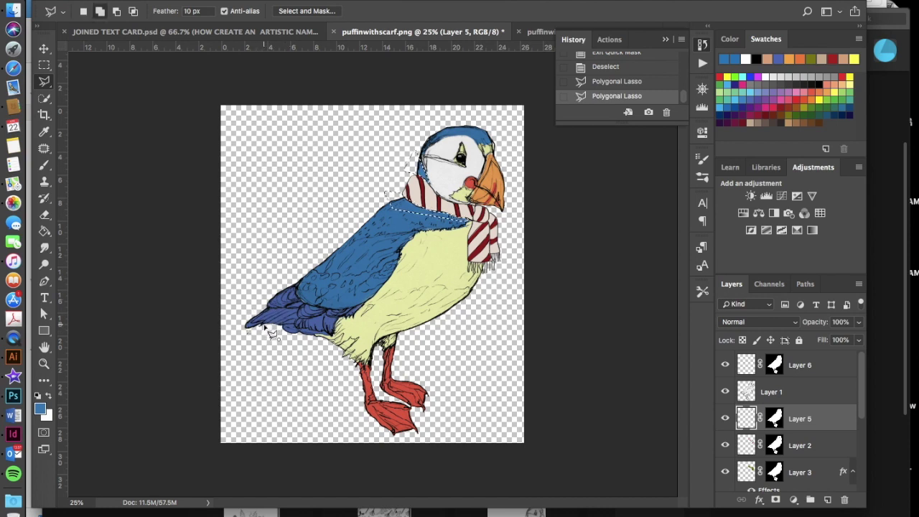
left_click(325, 331)
left_click(338, 334)
left_click(351, 347)
left_click(365, 362)
left_click(369, 376)
left_click(382, 415)
double_click(338, 424)
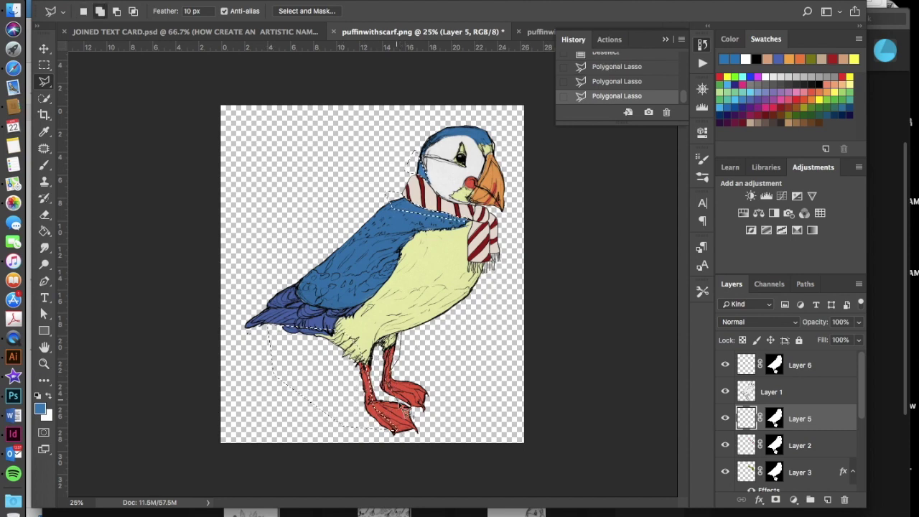
double_click(386, 347)
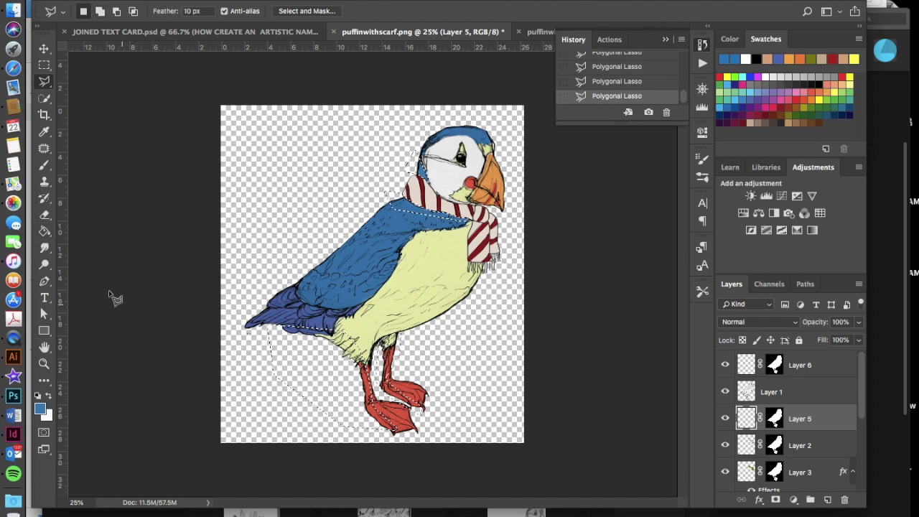
left_click(44, 231)
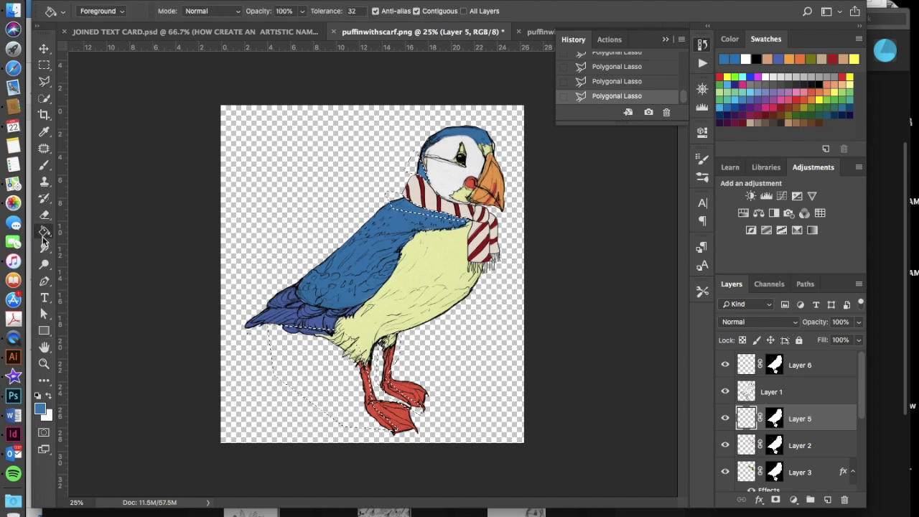
left_click(758, 59)
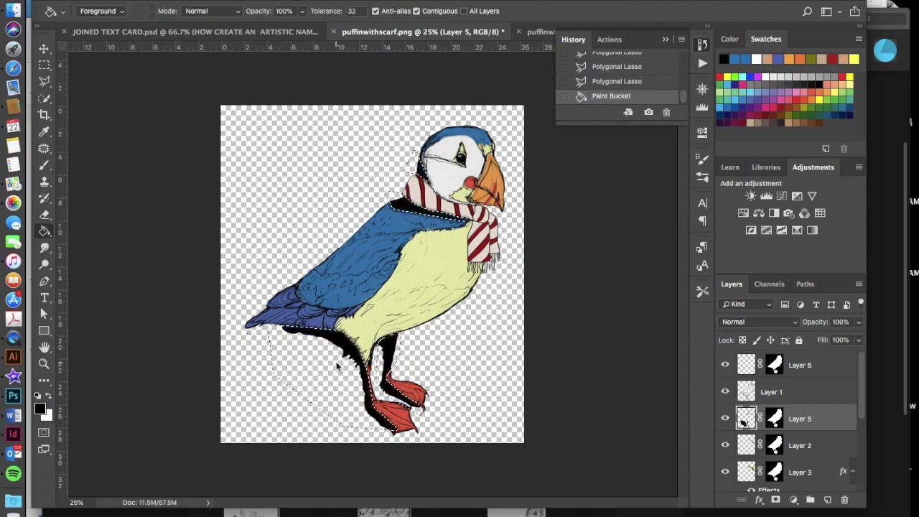
Step: Try filling the selected shadow areas with black on Layer 5, and undo the fill and deselection
left_click(324, 383)
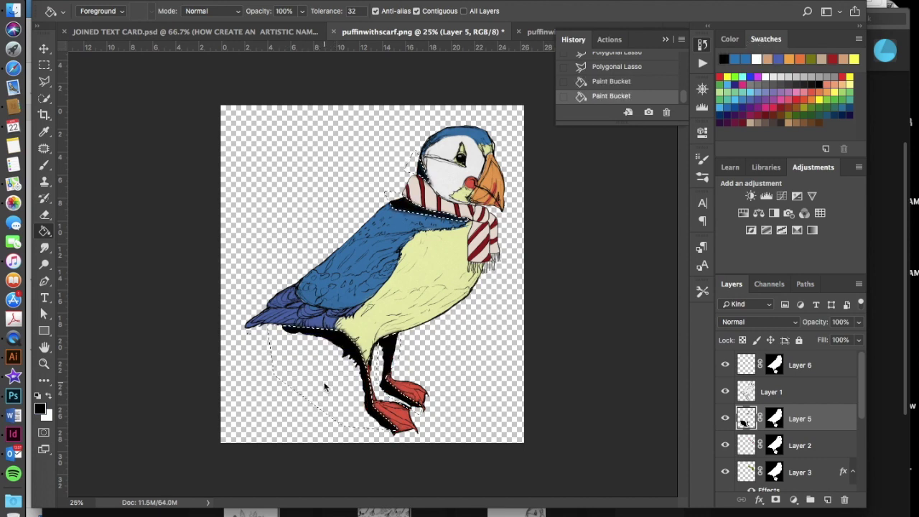
key("super+d")
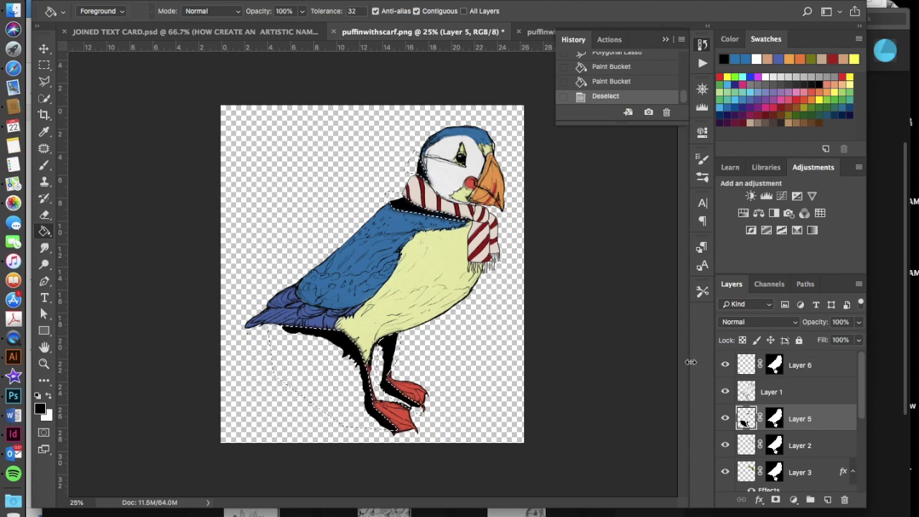
key("super+alt+z")
key("super+alt+z")
key("super+alt+z")
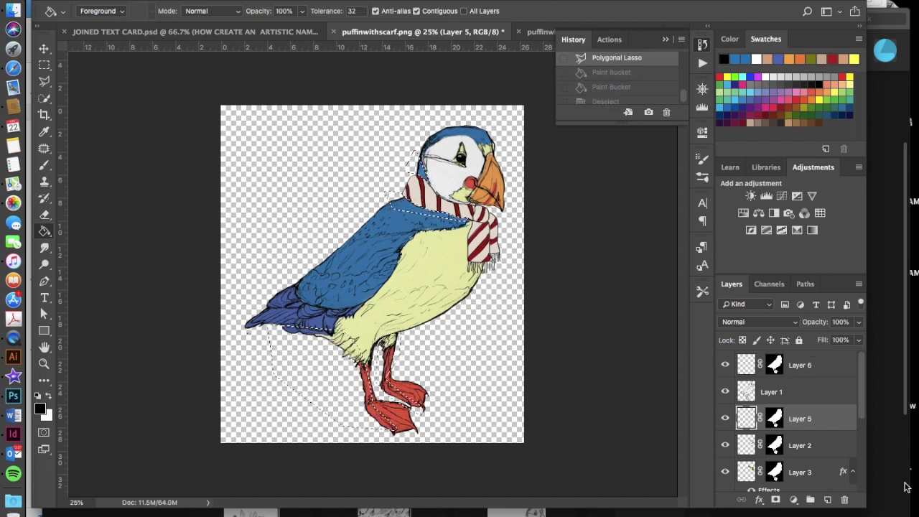
Step: Fill the selected shadow areas with black on Layer 6, deselect, and set the layer's blend mode to Soft Light
left_click(783, 365)
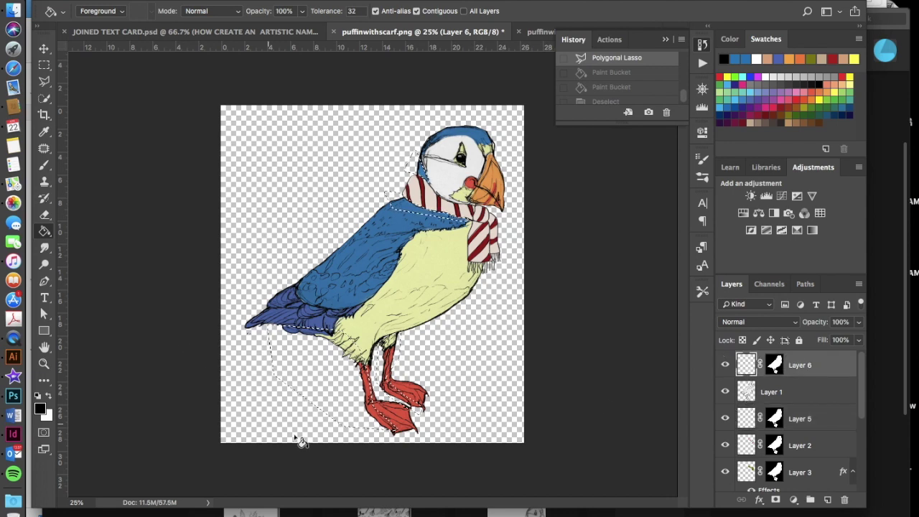
left_click(314, 385)
left_click(315, 387)
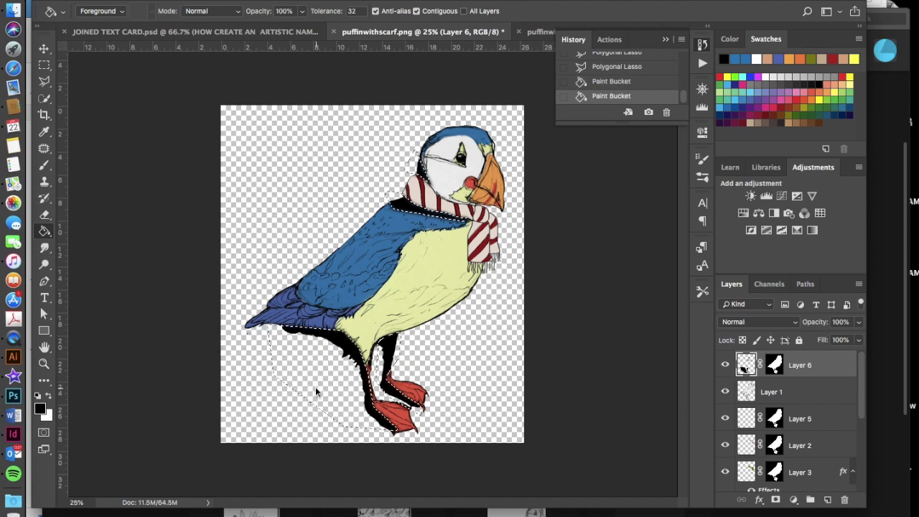
key("super+d")
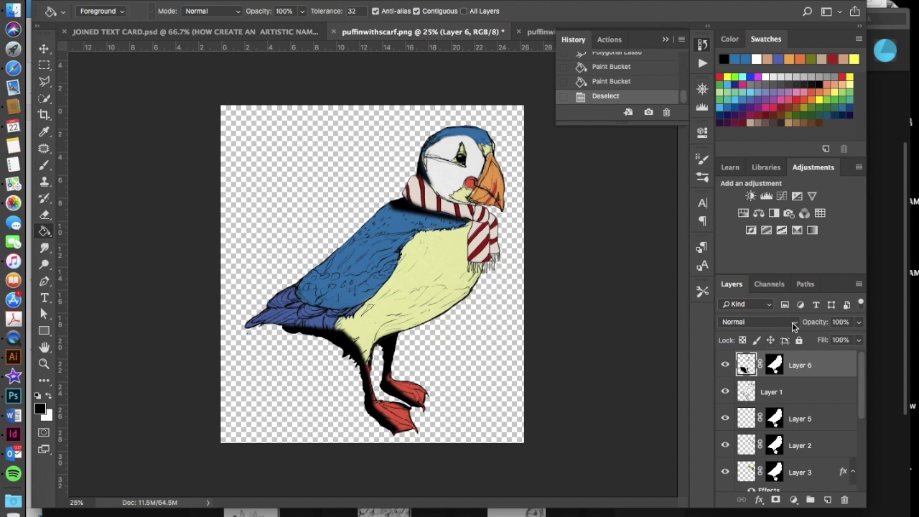
left_click(794, 327)
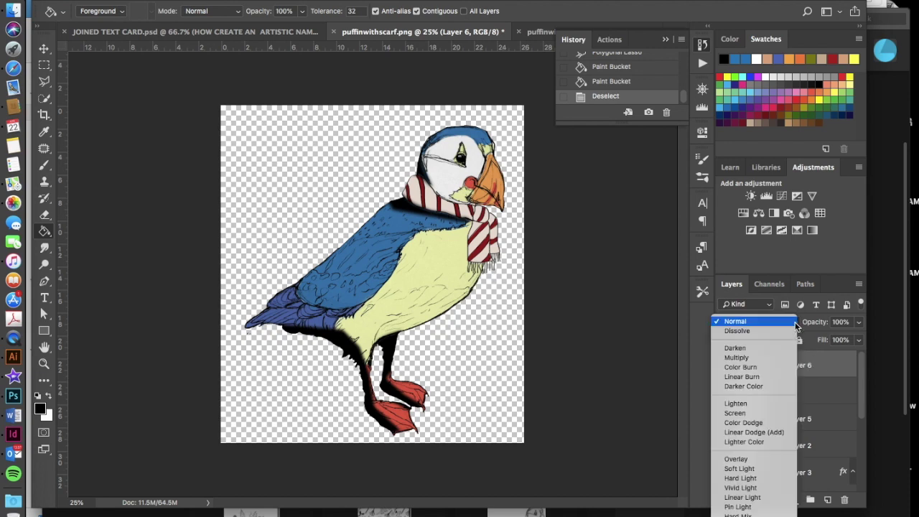
left_click(763, 469)
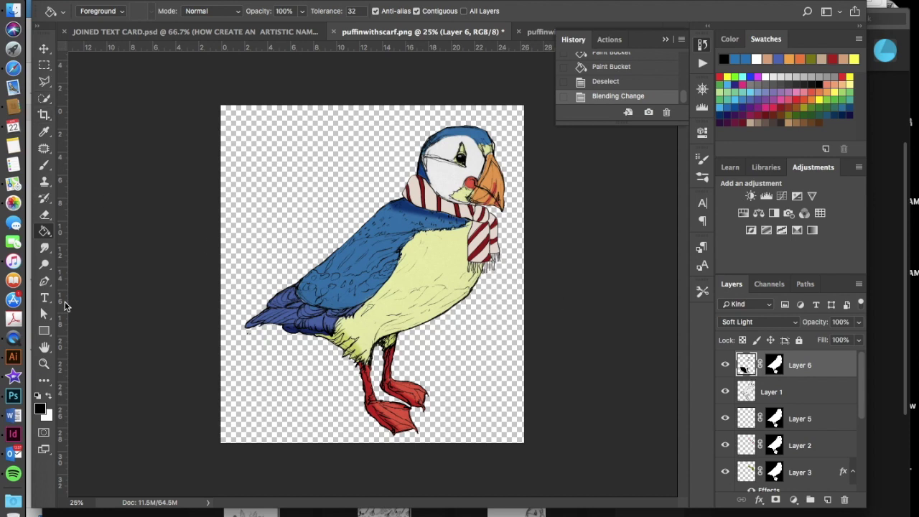
Step: Set the brush to 60 px, 0% hardness and 65% opacity, undoing the harder test stroke on the puffin's back
key("b")
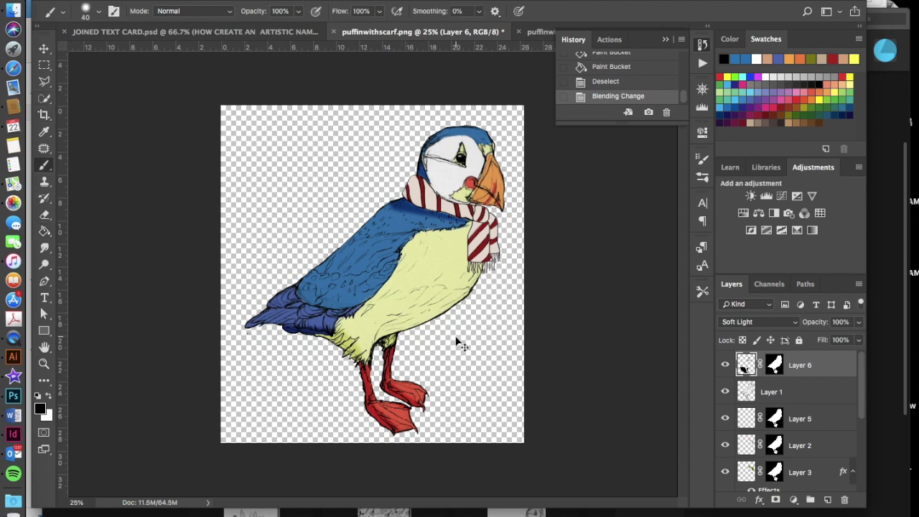
key("super+plus")
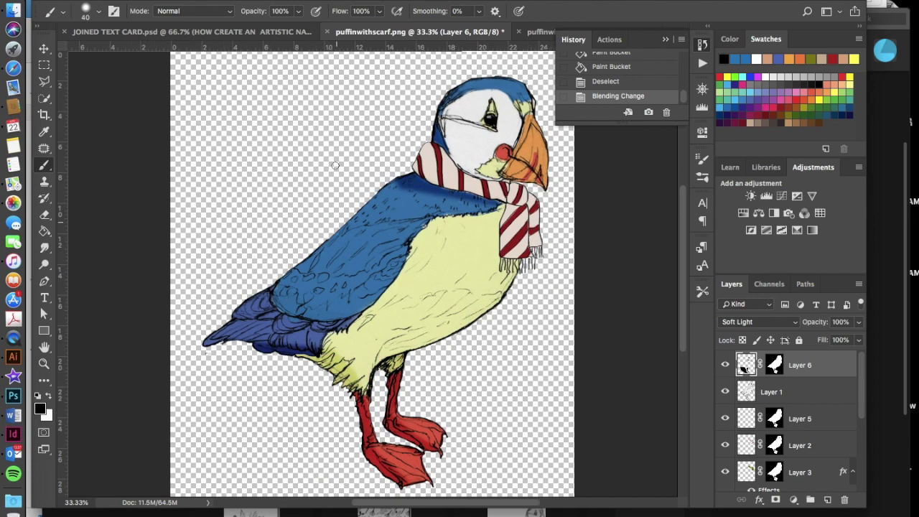
left_click(99, 12)
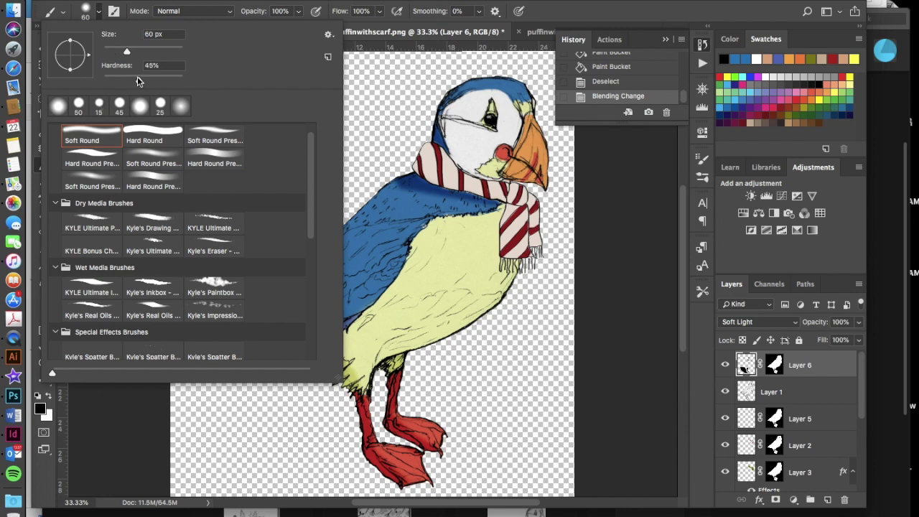
left_click_drag(139, 82, 204, 84)
key("Return")
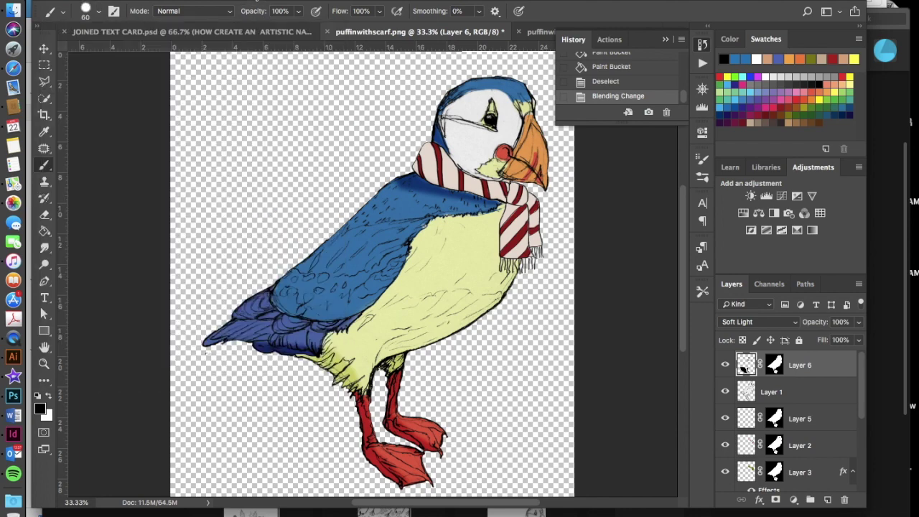
mouse_move(298, 11)
left_mouse_down()
mouse_move(281, 27)
mouse_move(284, 2)
left_mouse_up()
left_click_drag(386, 172, 412, 185)
key("ctrl+z")
left_click(88, 8)
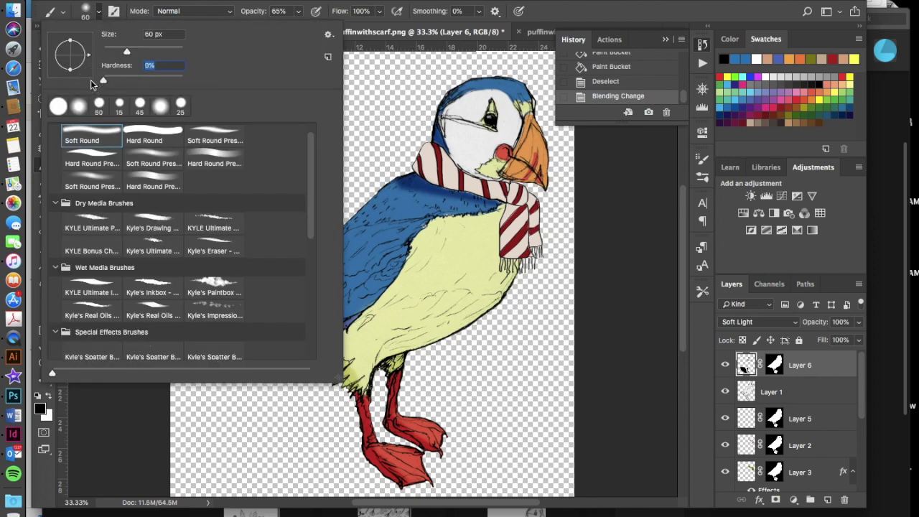
key("Return")
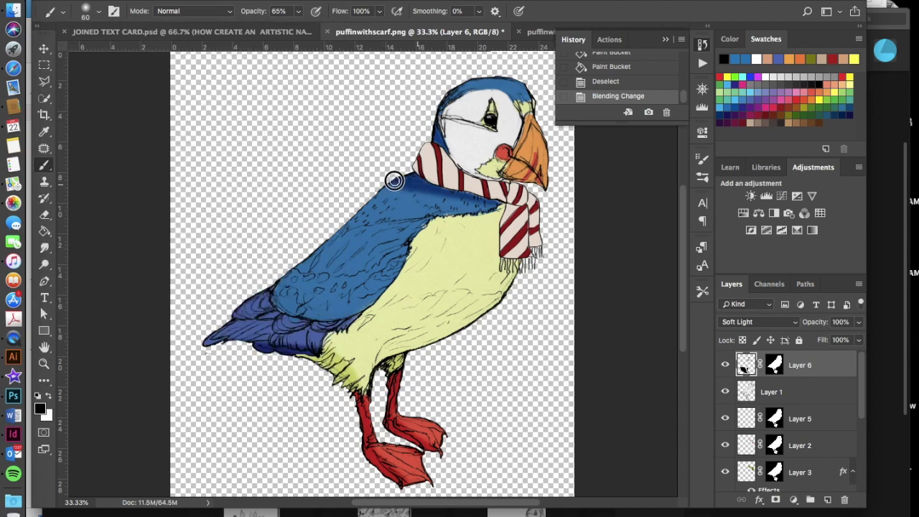
Step: Paint soft black shading on Layer 6 below the scarf, around the face's edge and on the front foot
mouse_move(466, 202)
left_mouse_down()
mouse_move(497, 207)
mouse_move(470, 196)
left_mouse_up()
mouse_move(428, 128)
left_mouse_down()
mouse_move(465, 165)
mouse_move(537, 184)
mouse_move(476, 168)
left_mouse_up()
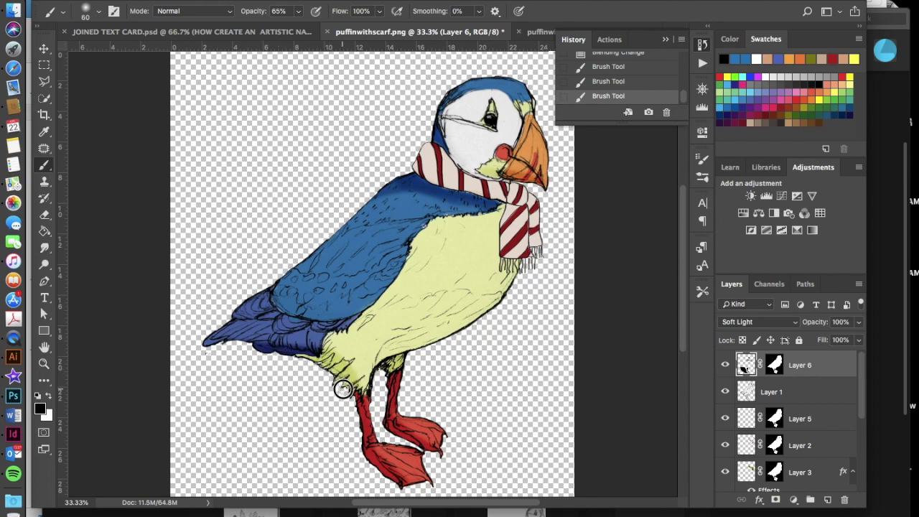
left_click_drag(381, 465, 396, 481)
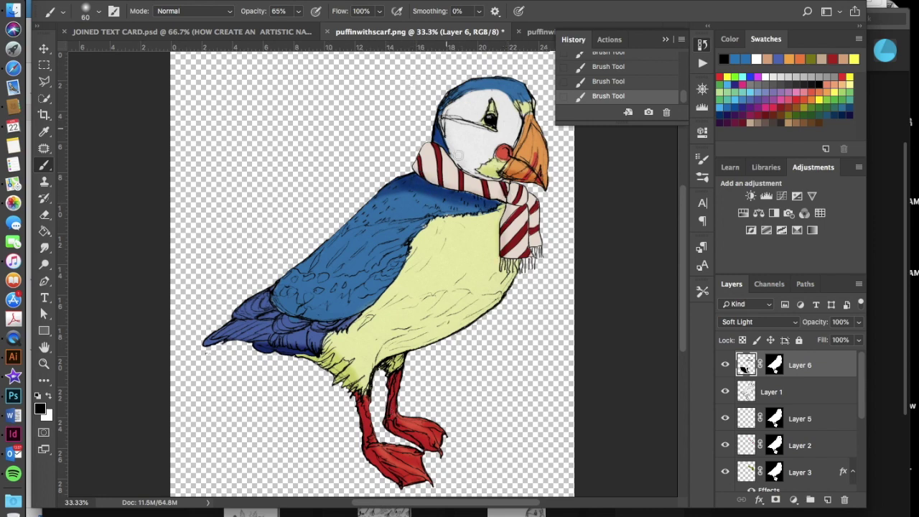
Step: Soften the shadow below the scarf on Layer 6 using a 90 px Eraser with reduced hardness, undoing the hard-edged first stroke
key("ctrl+minus")
key("ctrl+minus")
key("ctrl+minus")
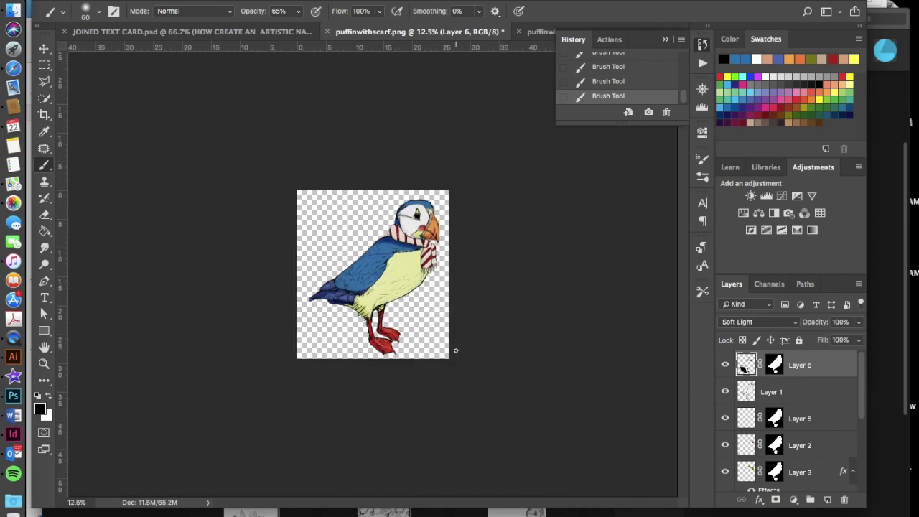
key("e")
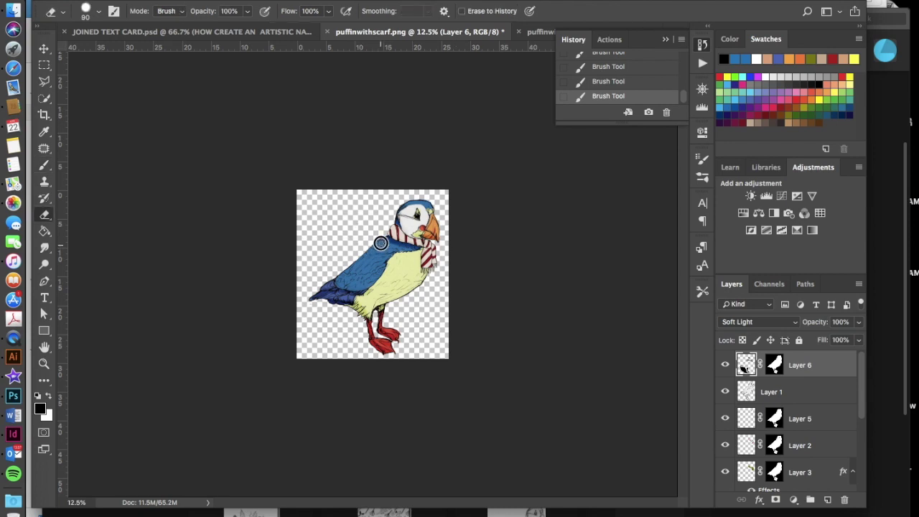
left_click_drag(415, 259, 377, 242)
key("ctrl+z")
left_click(99, 11)
left_click_drag(173, 83, 96, 82)
left_click(242, 15)
mouse_move(374, 251)
left_mouse_down()
mouse_move(398, 244)
mouse_move(425, 254)
left_mouse_up()
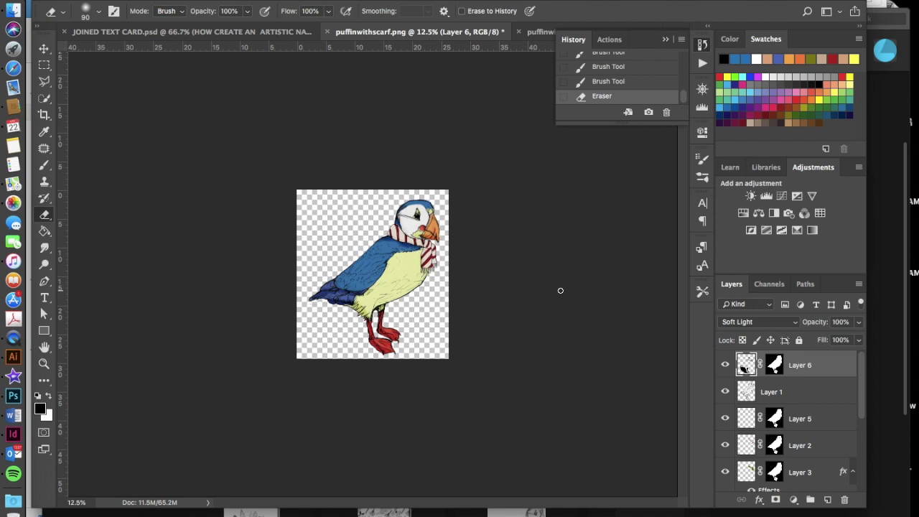
Step: Compare the artwork with Layer 3's Color Overlay turned off and on
scroll(829, 443, "down", 5)
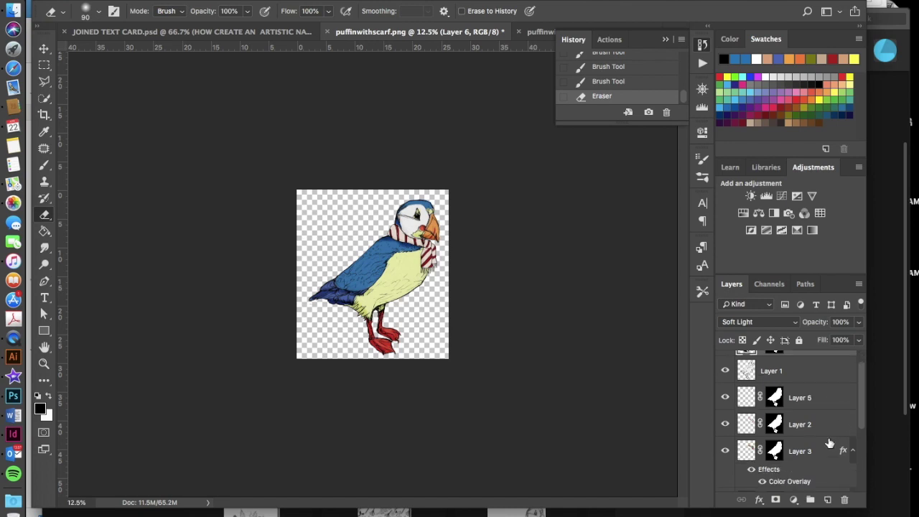
scroll(814, 427, "up", 4)
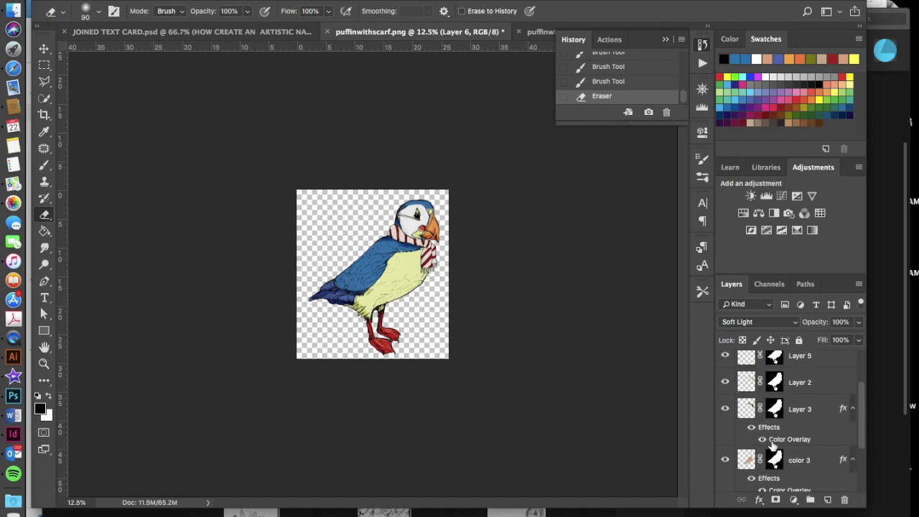
left_click(763, 439)
left_click(762, 440)
left_click(763, 440)
left_click(762, 440)
scroll(799, 371, "up", 2)
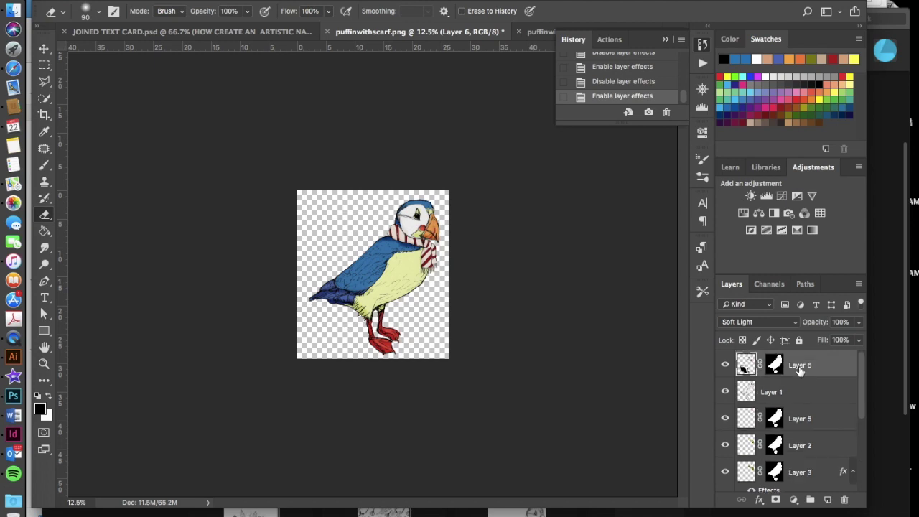